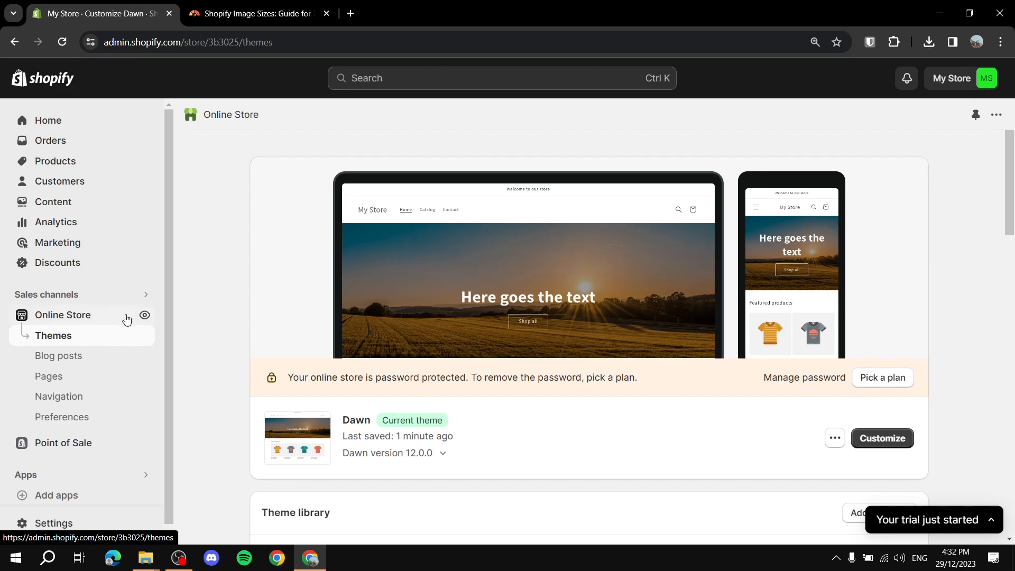
Preview the live online storefront's home page and its banner, then return to the store admin
left_click(145, 315)
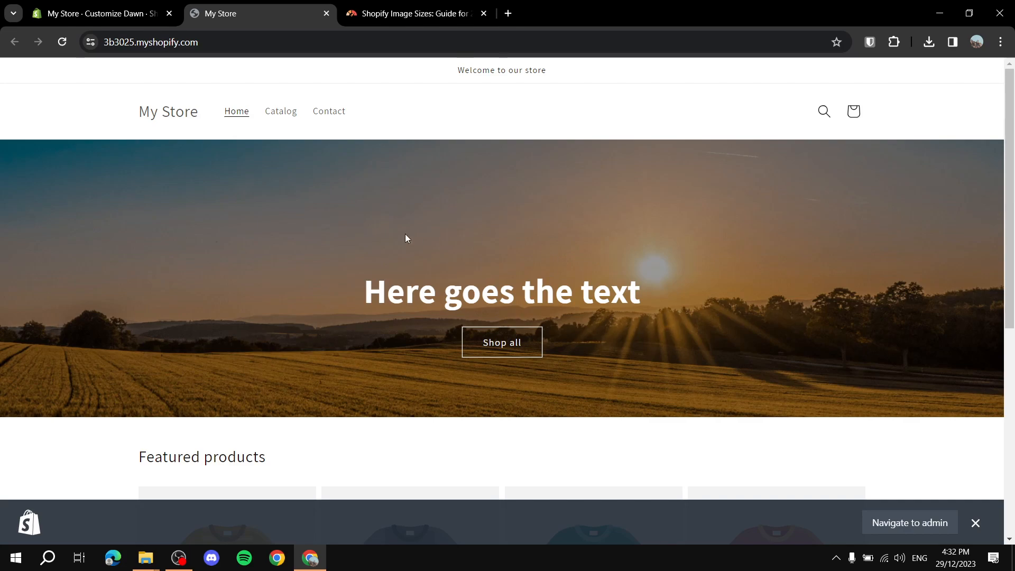
left_click(326, 13)
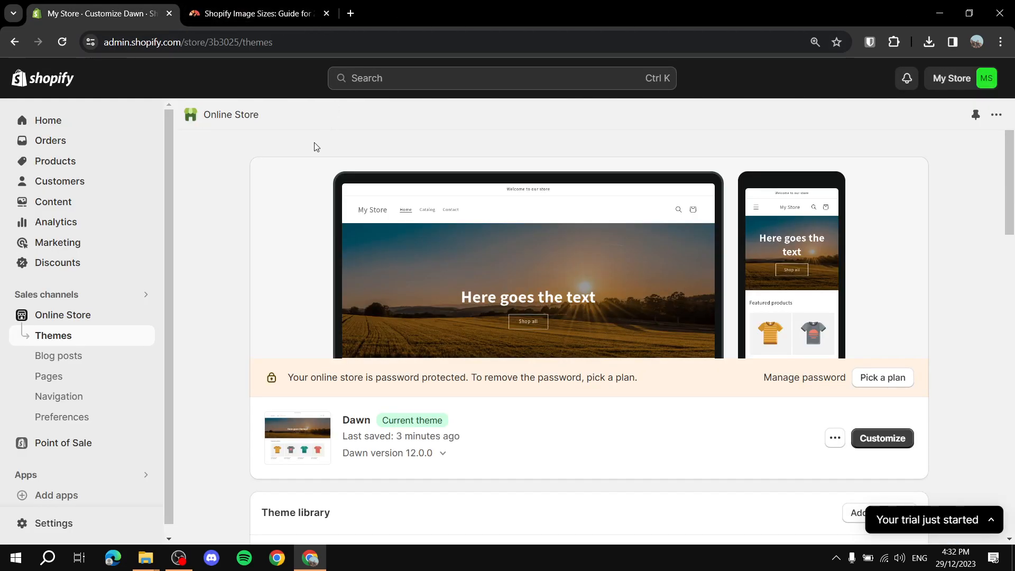
Switch to the Shopify image sizes guide and examine its table of recommended sizes by image type
left_click(243, 13)
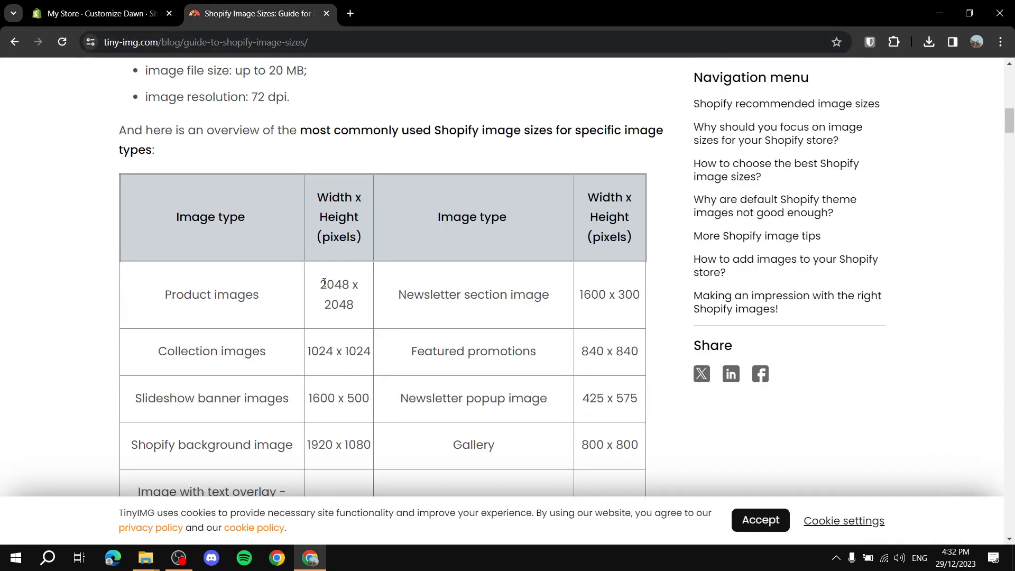
scroll(303, 273, "down", 1)
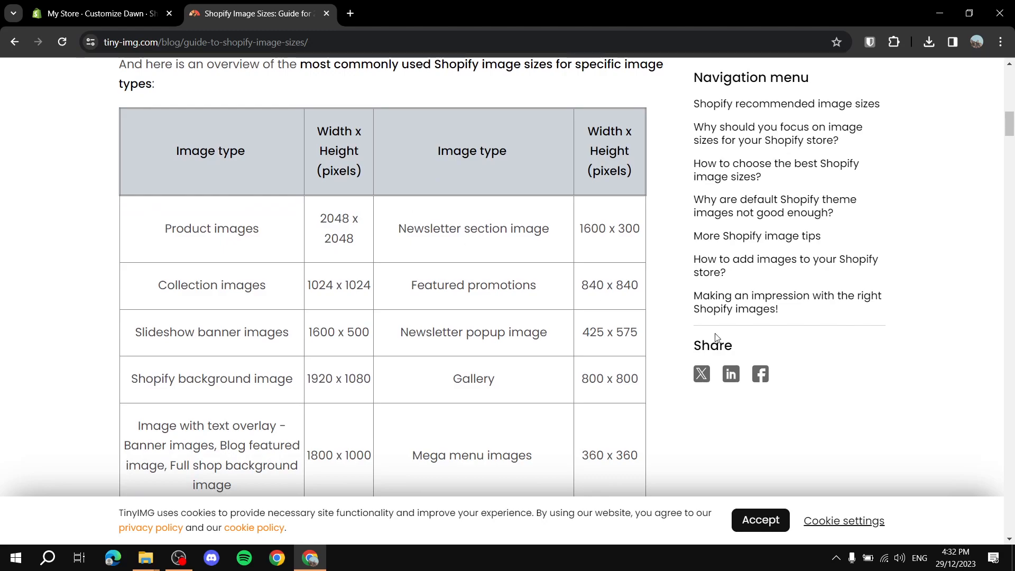
scroll(272, 154, "down", 1)
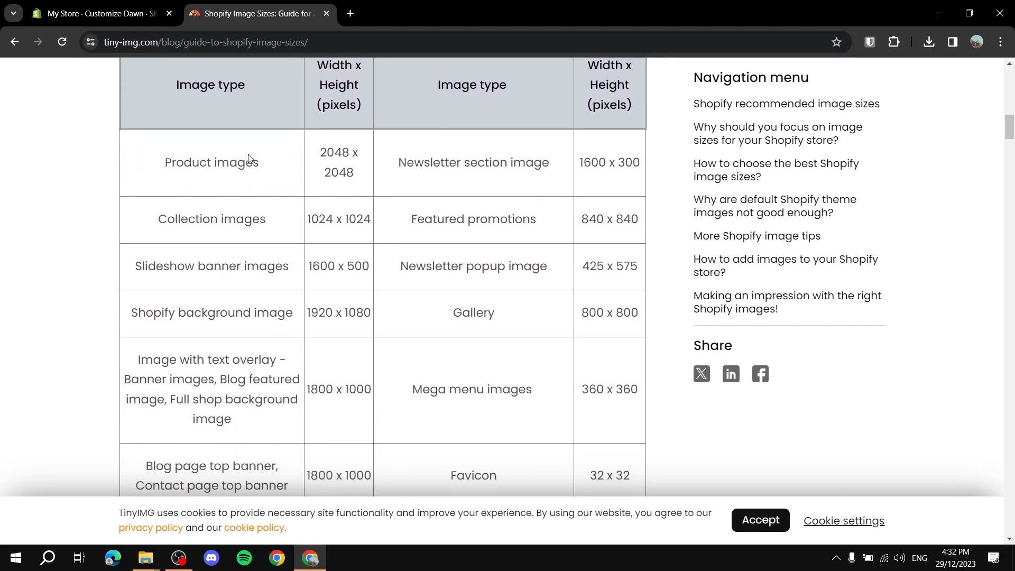
scroll(269, 124, "up", 1)
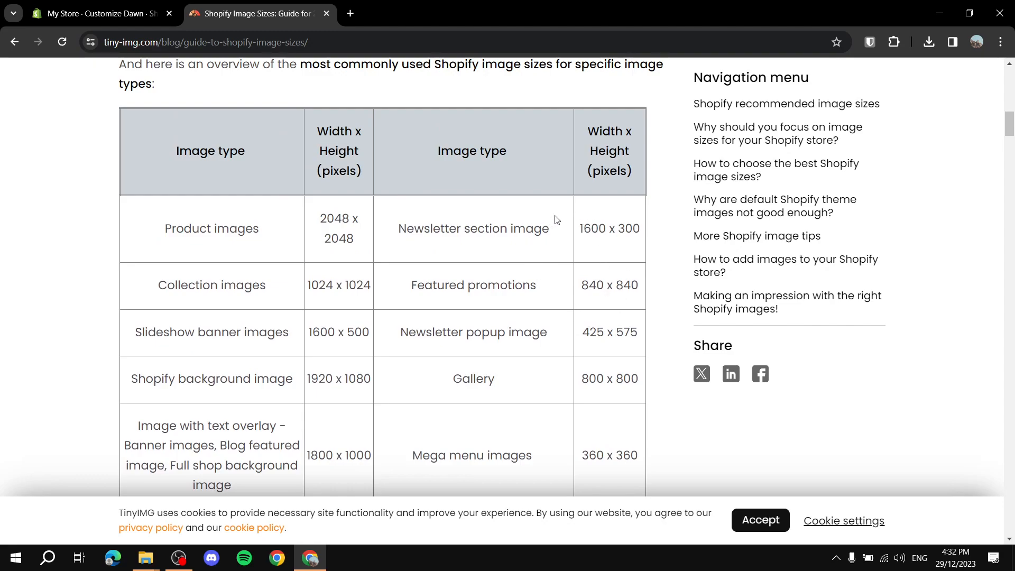
scroll(444, 256, "down", 1)
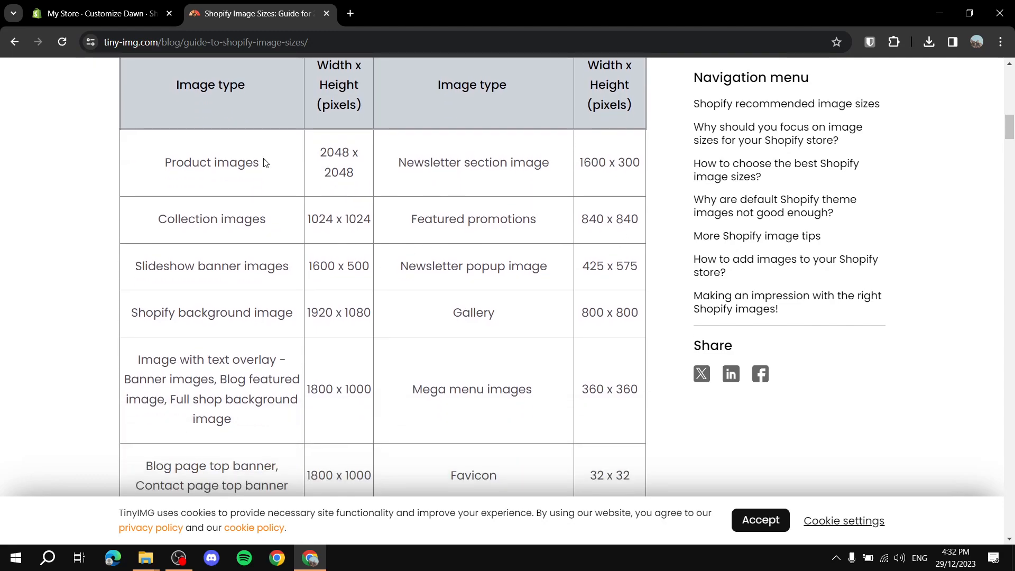
scroll(236, 272, "down", 1)
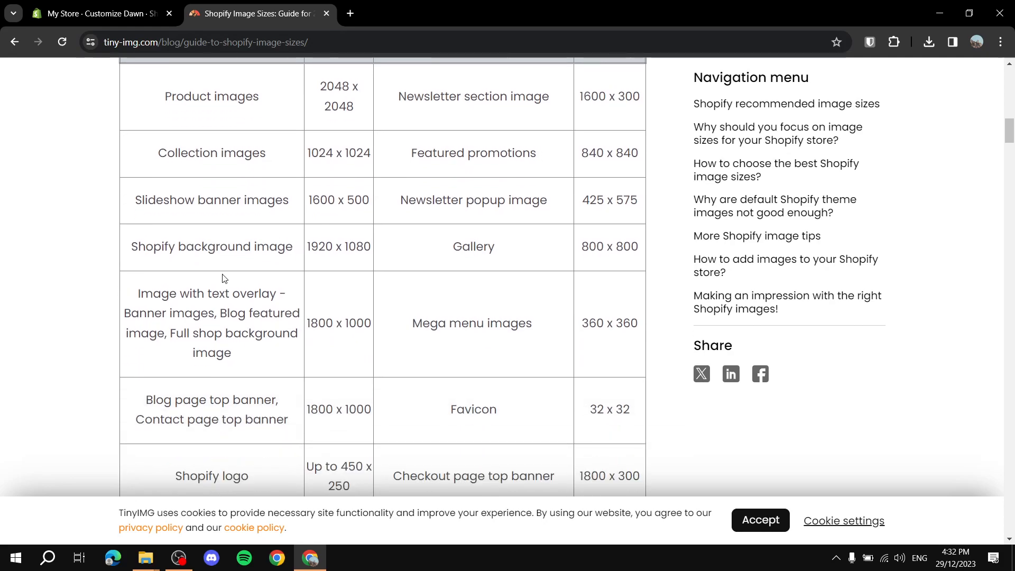
Find the entries for images with text overlay and the Shopify logo in the image size table
left_click_drag(138, 294, 295, 294)
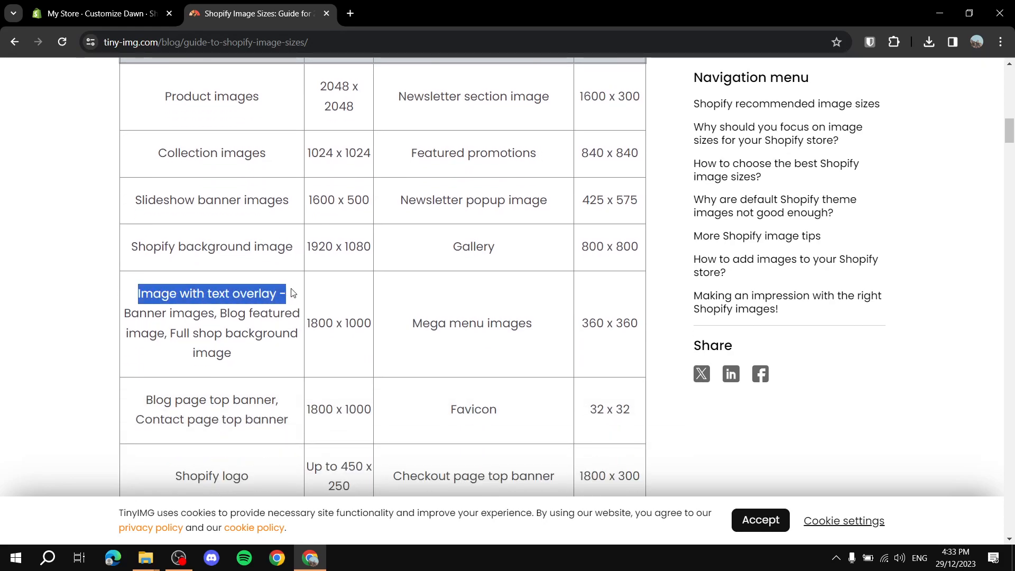
left_click(292, 290)
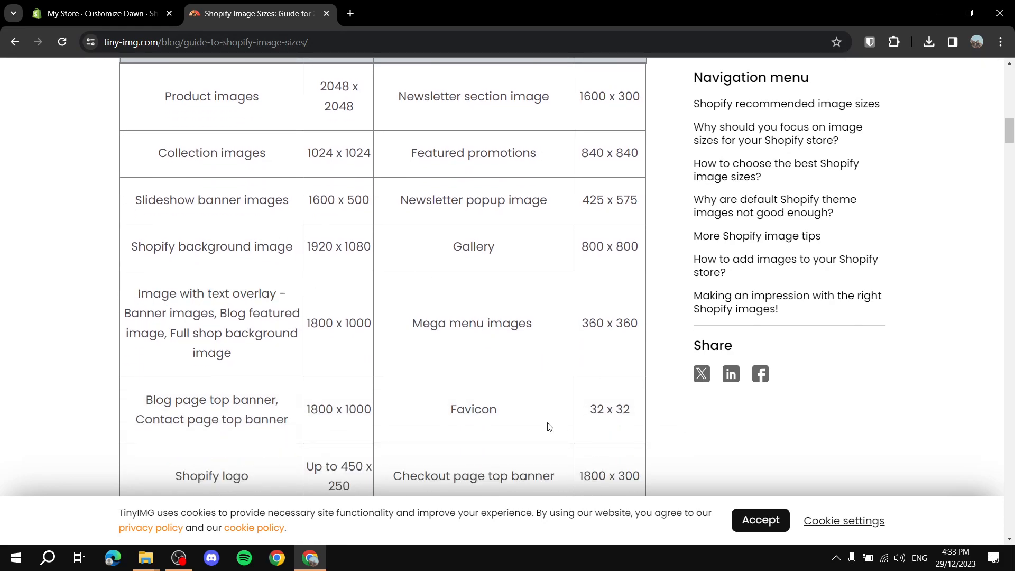
scroll(370, 412, "down", 2)
left_click_drag(175, 343, 271, 354)
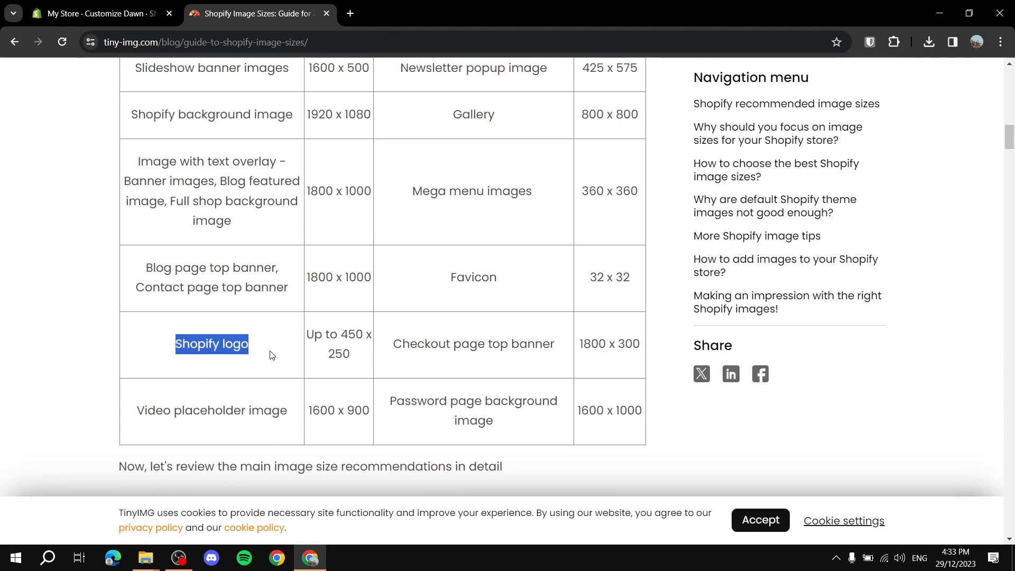
scroll(272, 354, "up", 1)
left_click(157, 402)
scroll(156, 402, "up", 3)
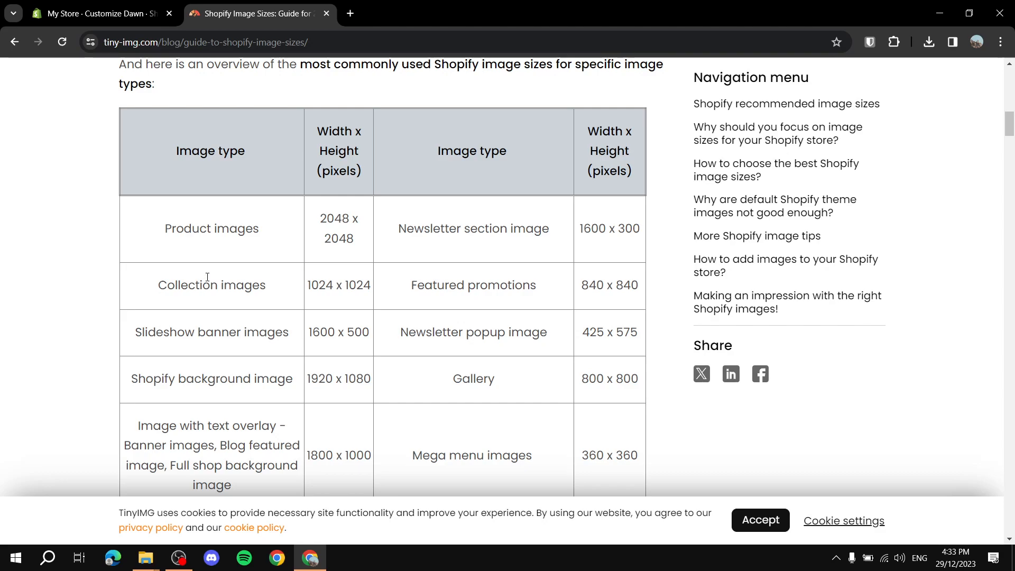
Compare the table entries for product images, the Shopify logo and banner images with text overlay
left_click_drag(159, 227, 297, 235)
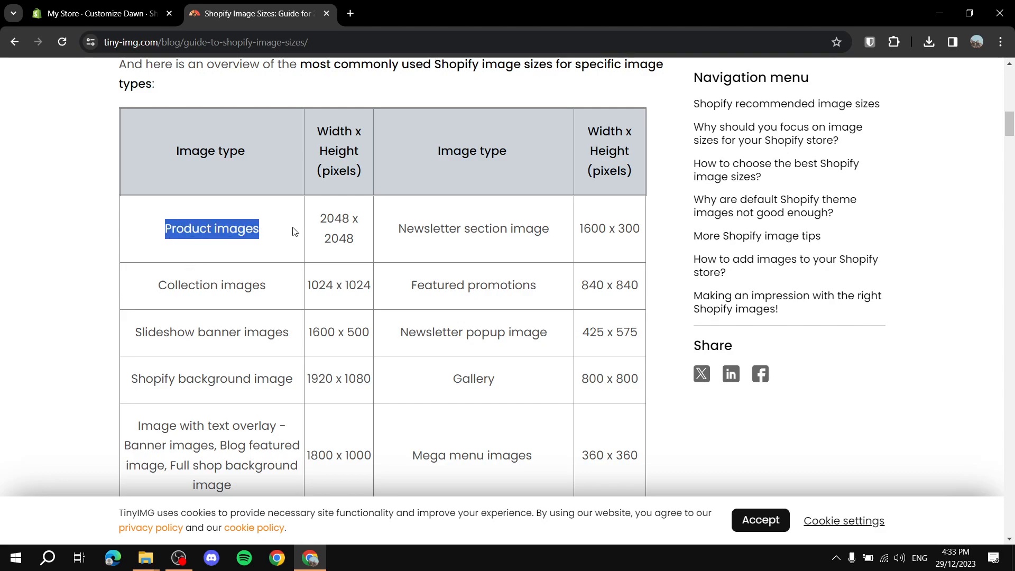
left_click(295, 231)
scroll(287, 262, "down", 1)
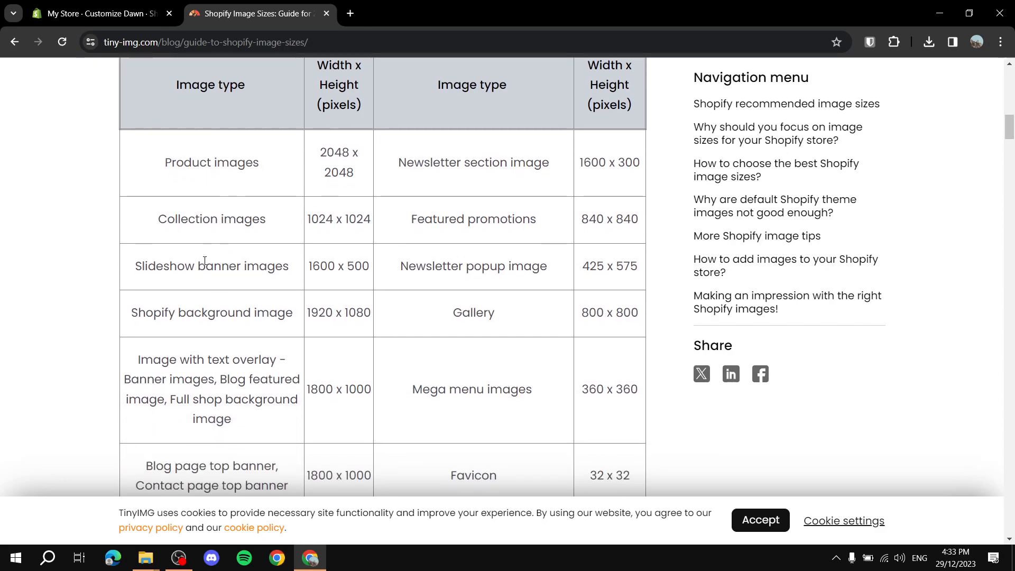
scroll(322, 295, "down", 3)
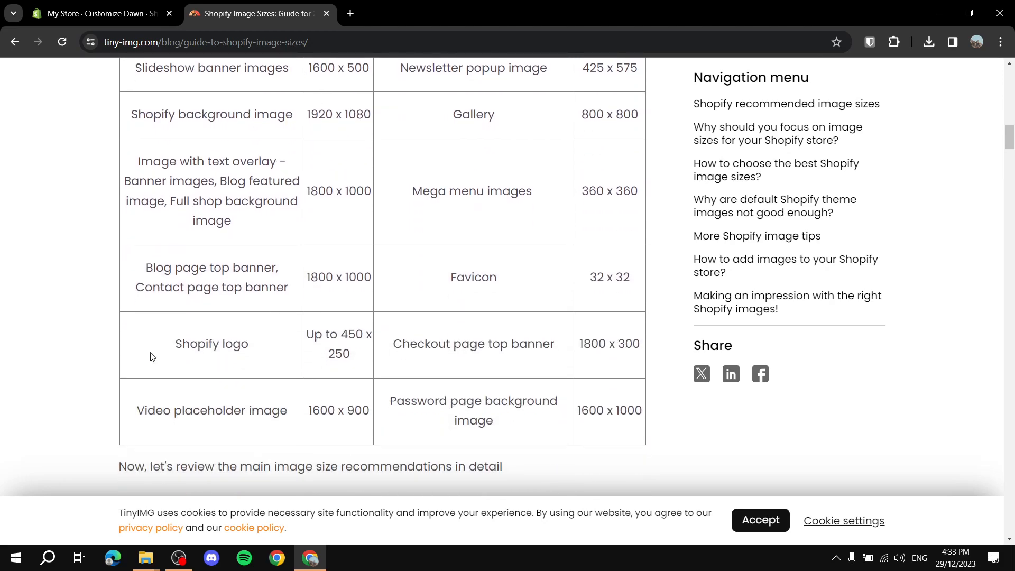
left_click_drag(175, 346, 288, 349)
left_click_drag(139, 161, 241, 162)
left_click(284, 288)
scroll(283, 288, "up", 3)
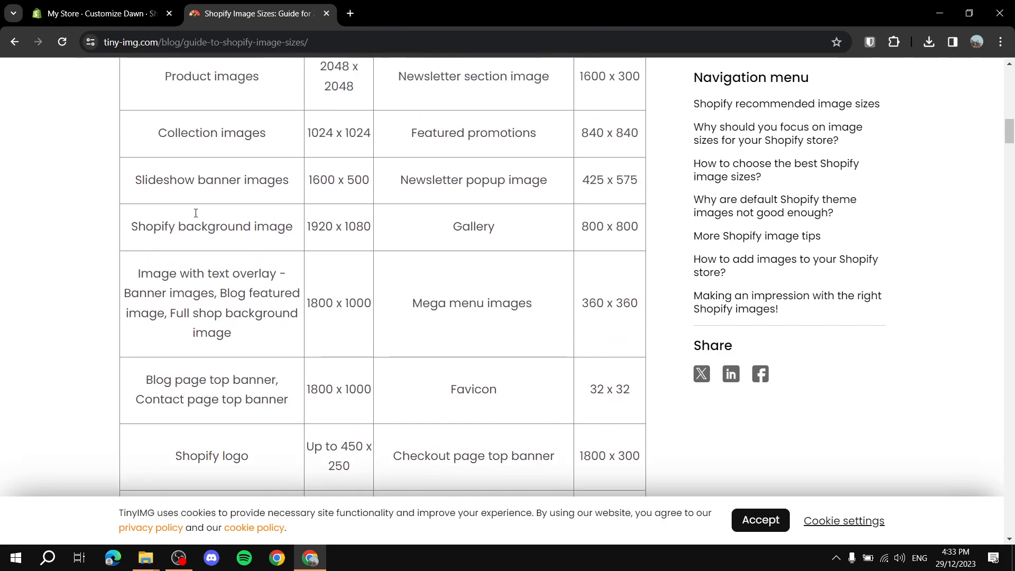
left_click_drag(135, 297, 291, 305)
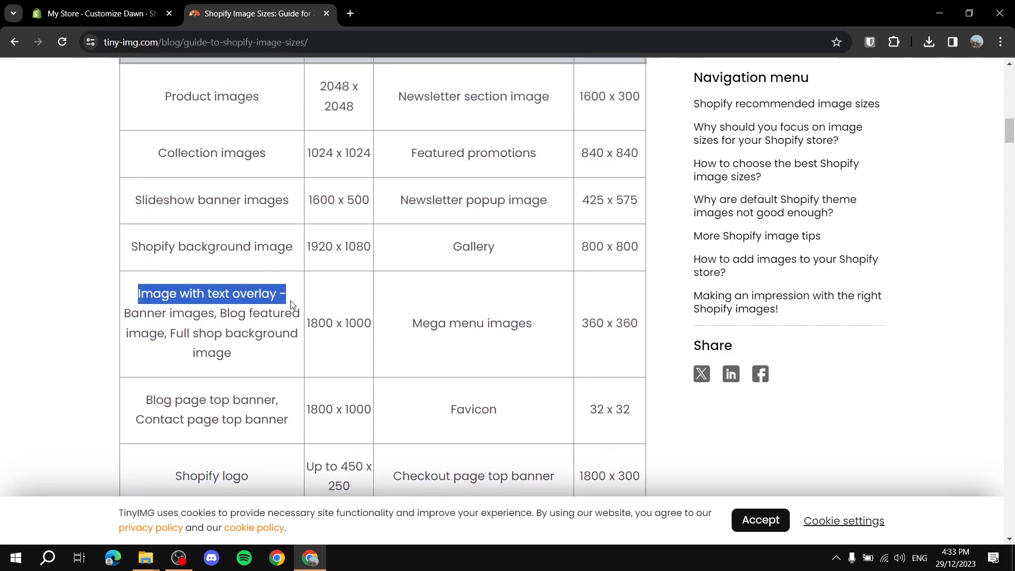
left_click(269, 318)
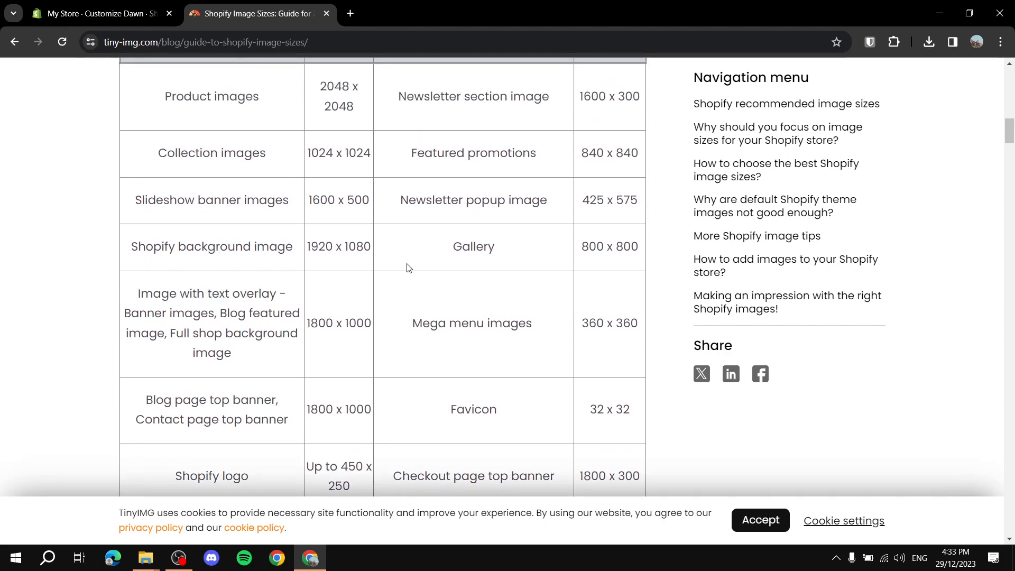
scroll(404, 270, "up", 3)
scroll(522, 251, "down", 1)
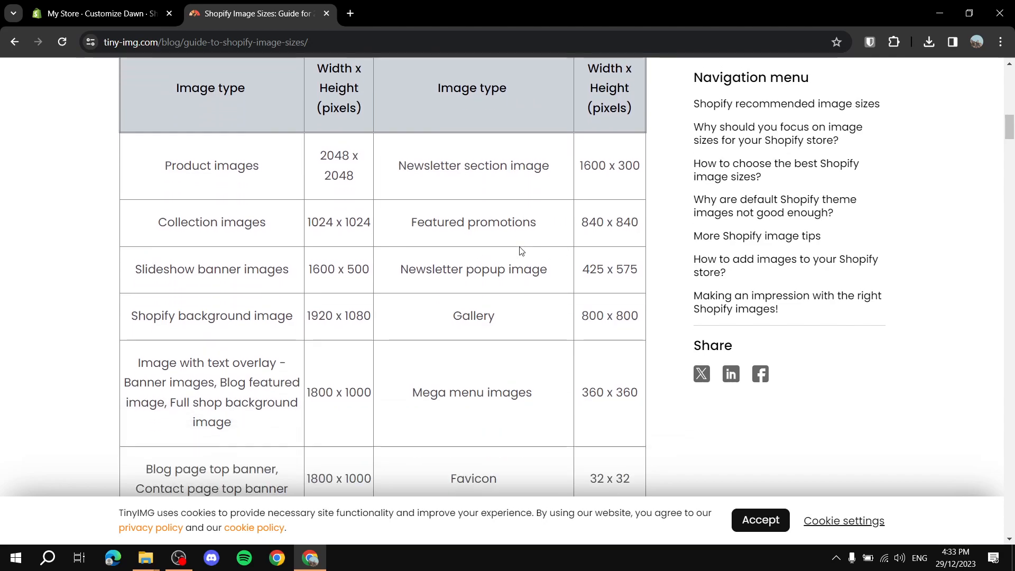
Examine the recommended pixel dimensions for gallery images and for banner images with text overlay
left_click_drag(586, 313, 643, 322)
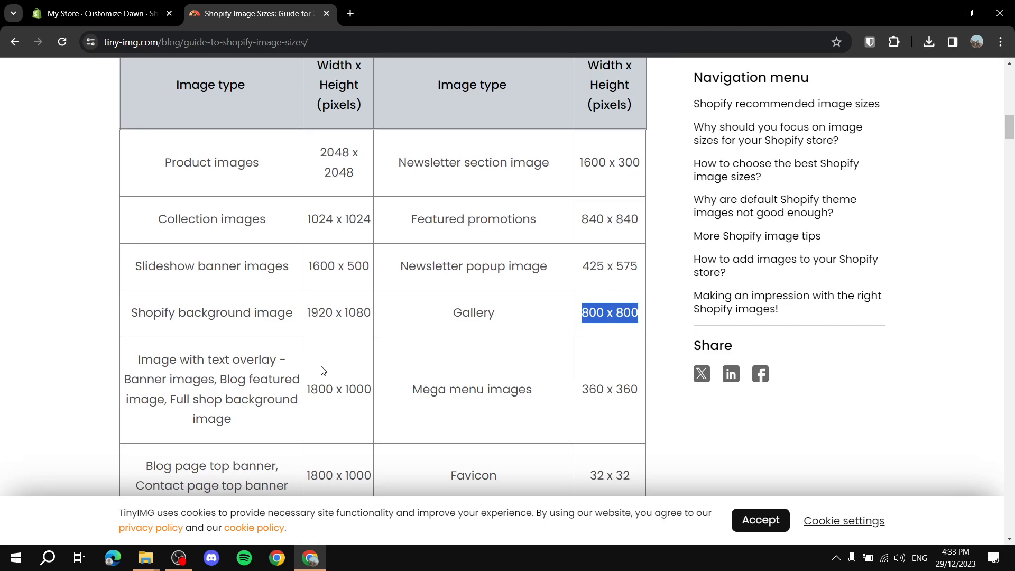
left_click_drag(311, 390, 375, 394)
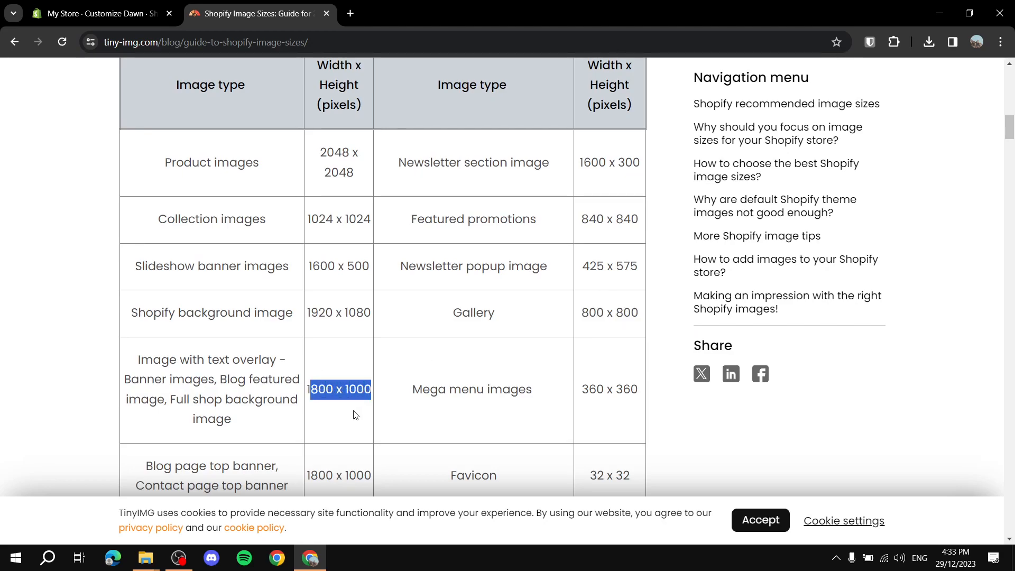
left_click(335, 406)
left_click_drag(307, 390, 372, 386)
left_click(355, 418)
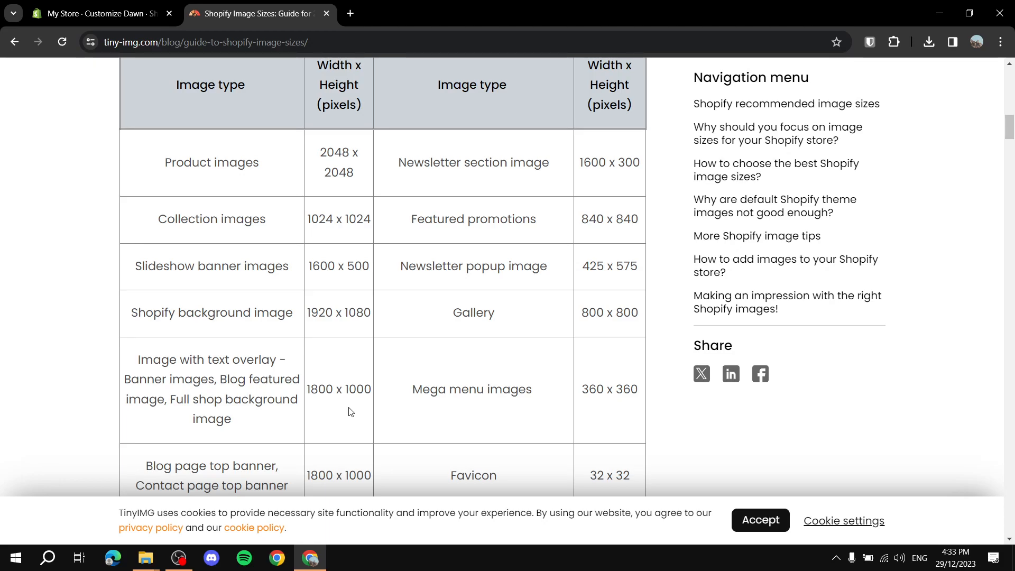
Open unsplash.com in a new browser tab
left_click(350, 14)
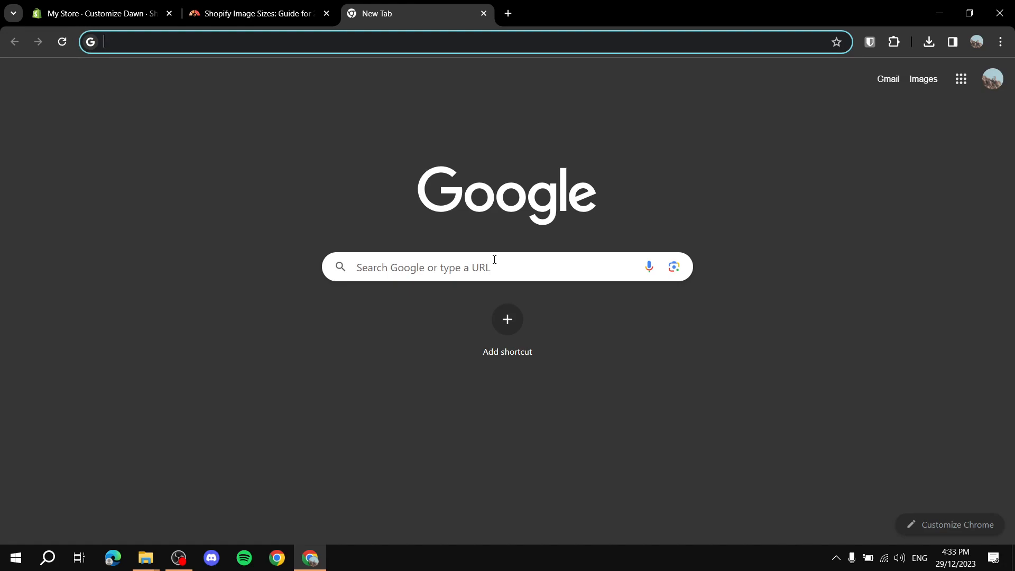
type("Unsp")
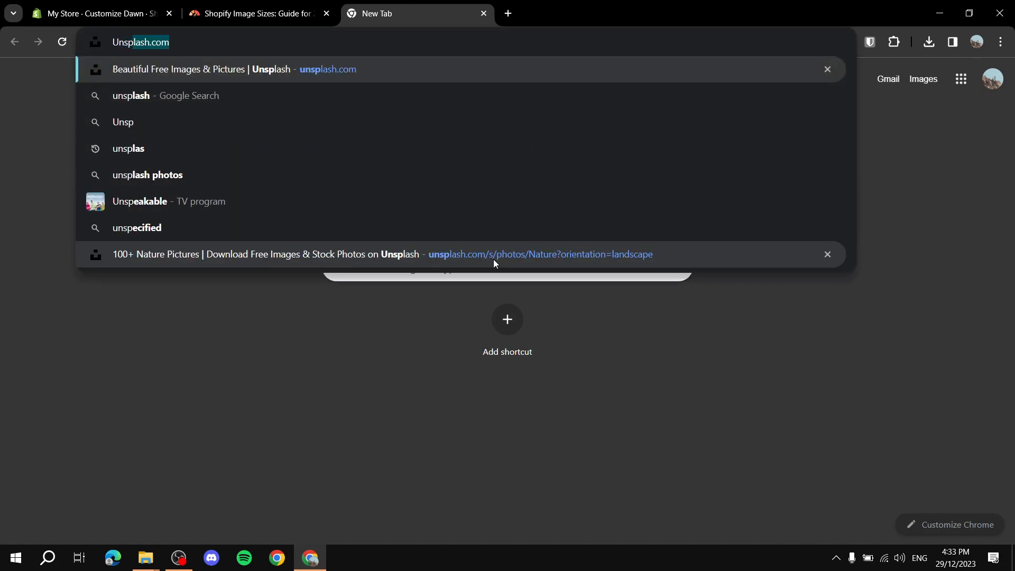
key("Return")
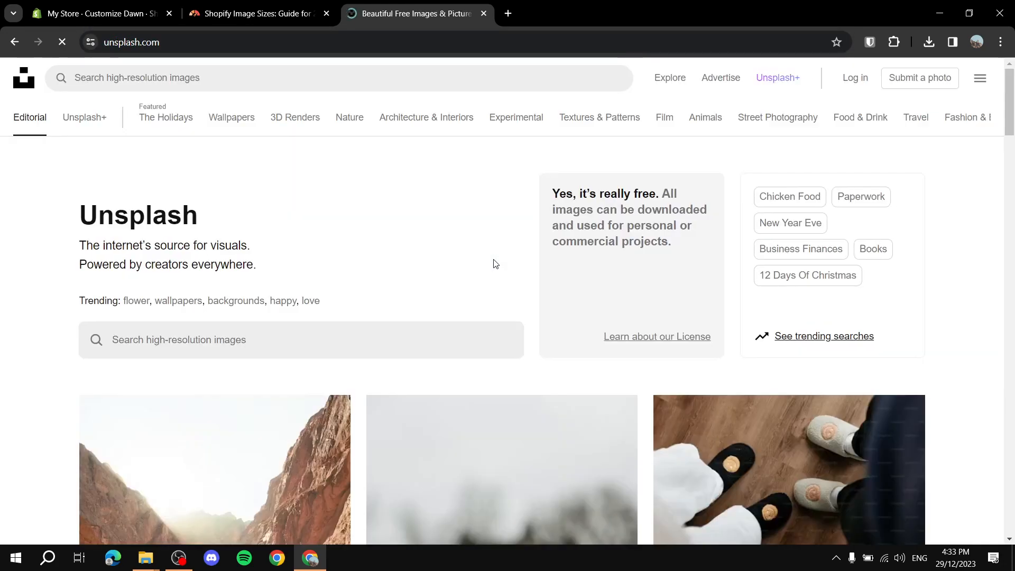
Search Unsplash for "Waterfall" and filter the photos to landscape orientation
left_click(222, 72)
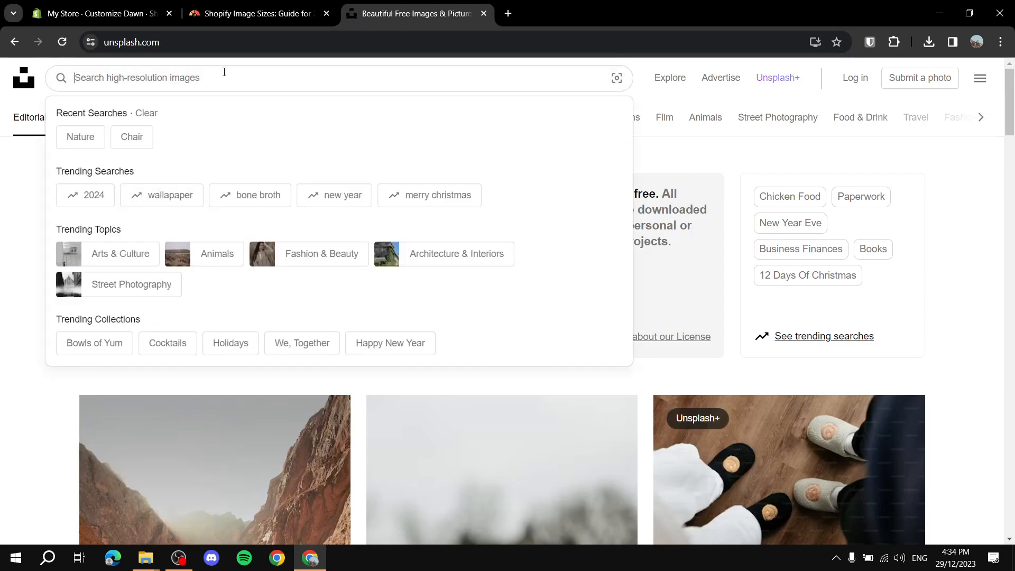
type("Waterfa")
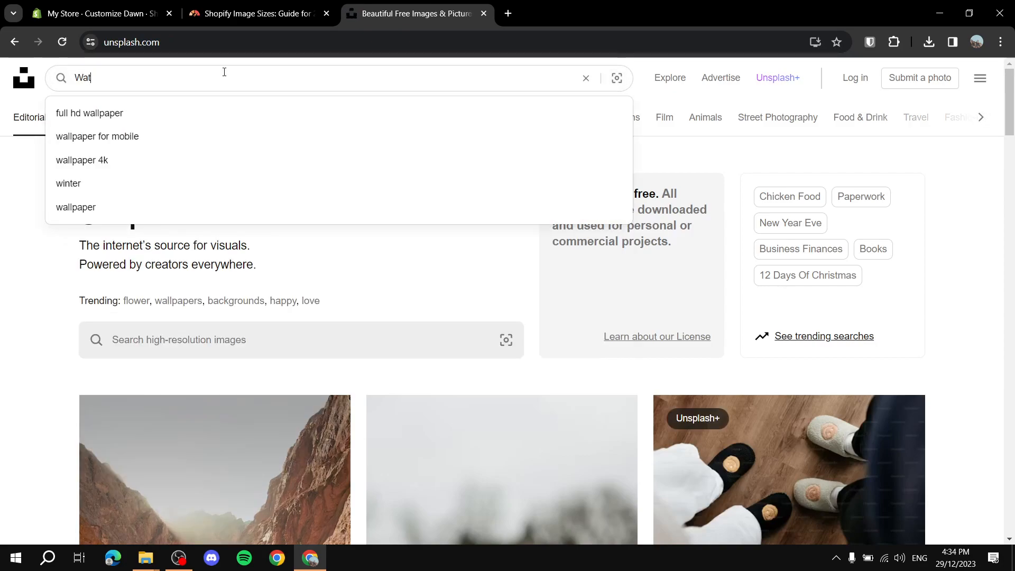
type("ll")
key("Return")
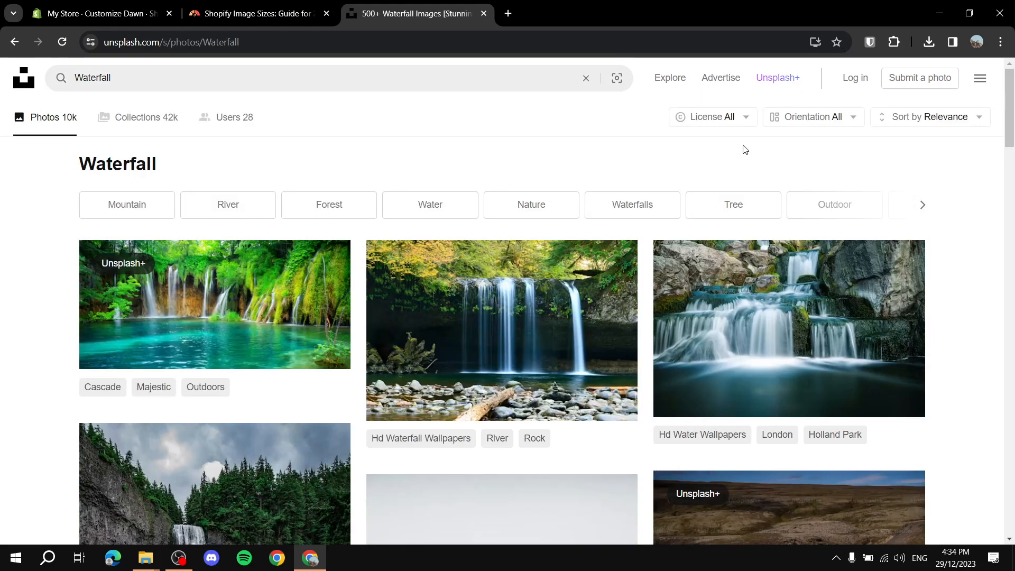
left_click(830, 118)
left_click(816, 199)
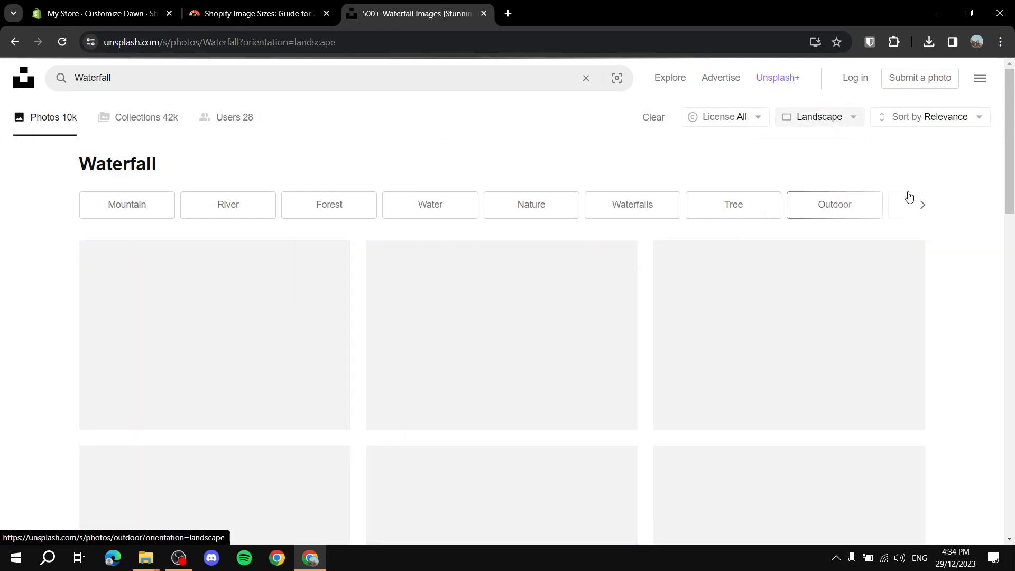
Browse the waterfall results and download the free landscape photo of a waterfall seen from inside a cave at sunset
scroll(667, 209, "down", 2)
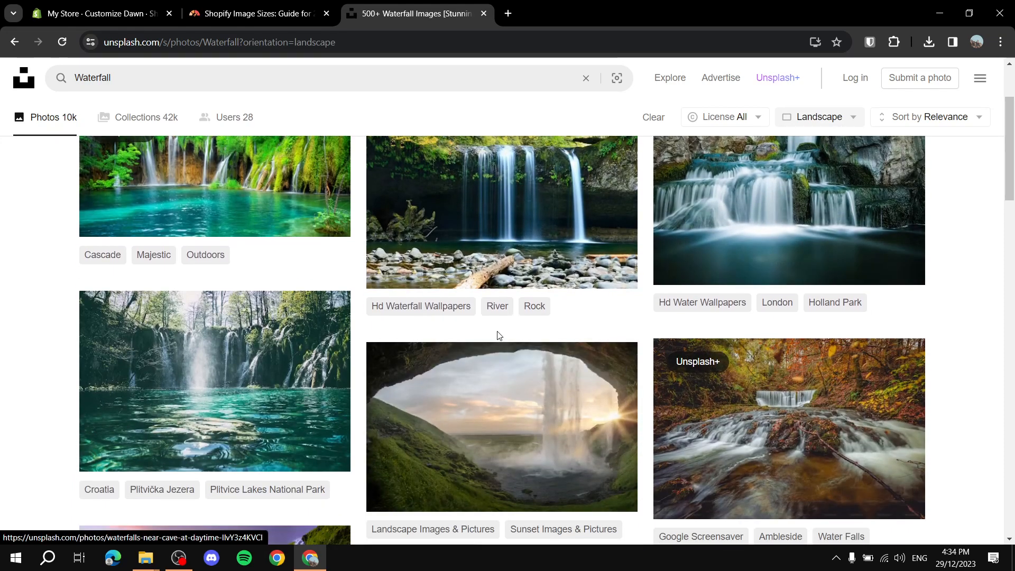
scroll(536, 220, "down", 5)
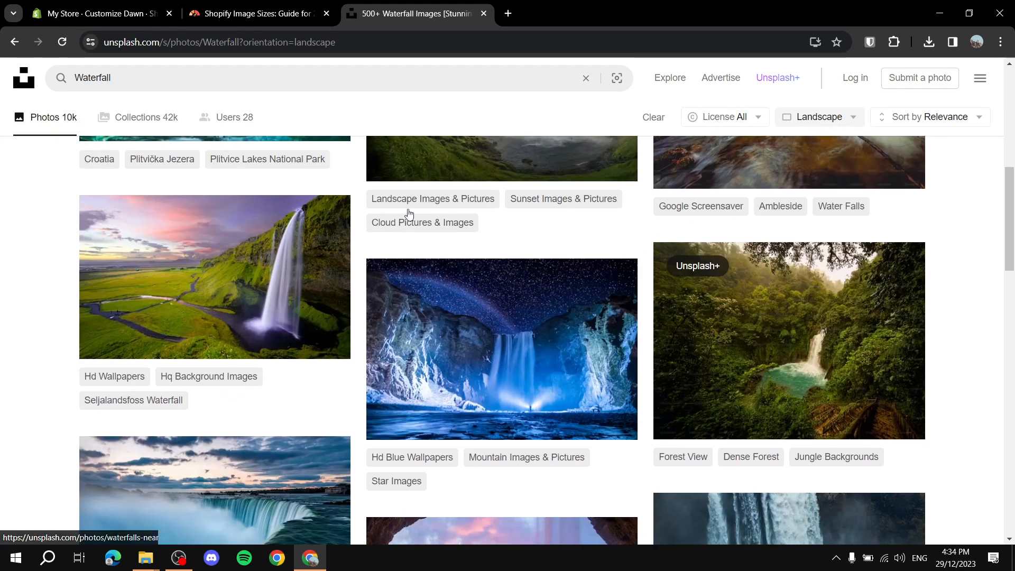
scroll(840, 277, "down", 4)
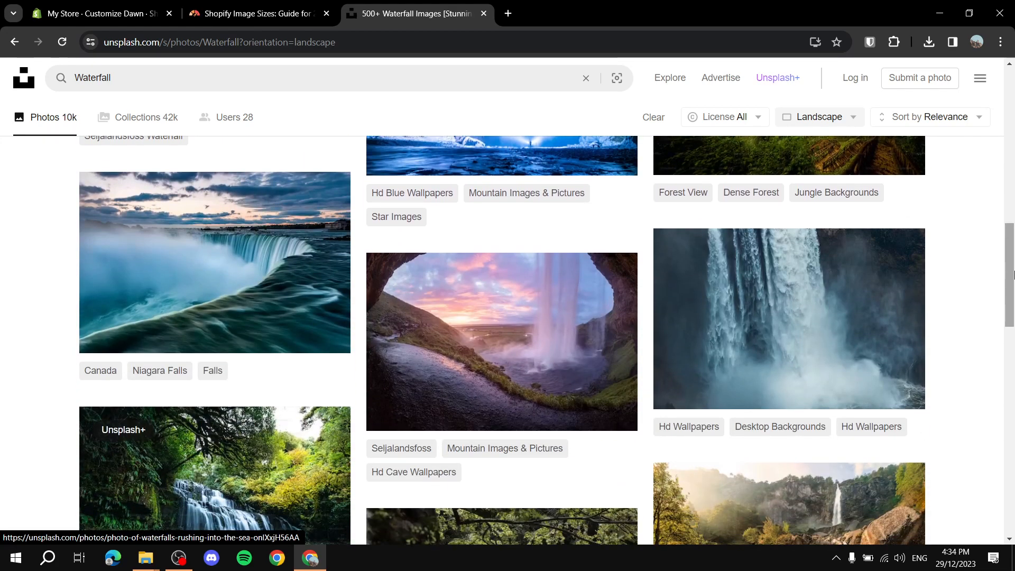
scroll(207, 288, "down", 4)
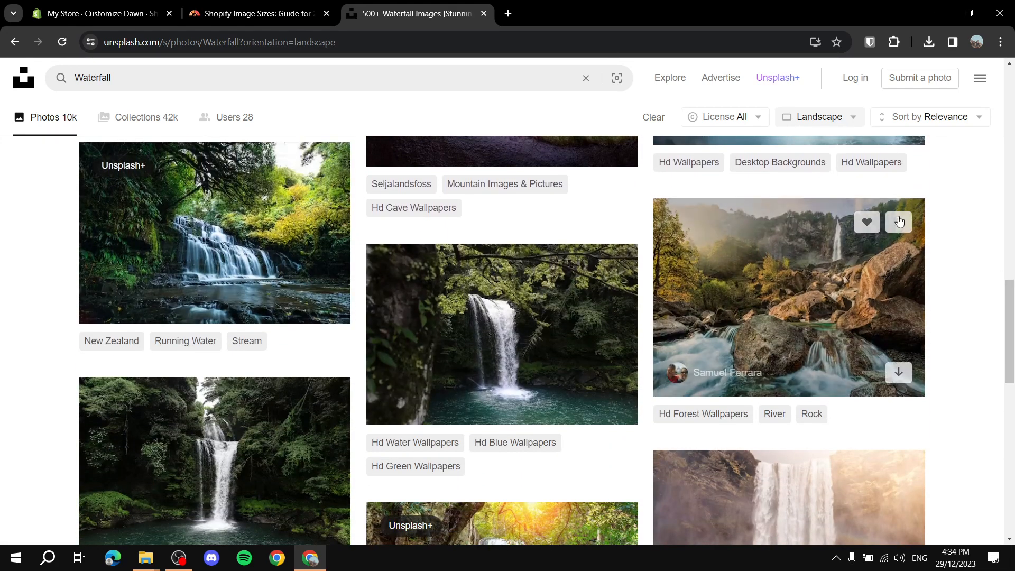
scroll(1009, 217, "down", 4)
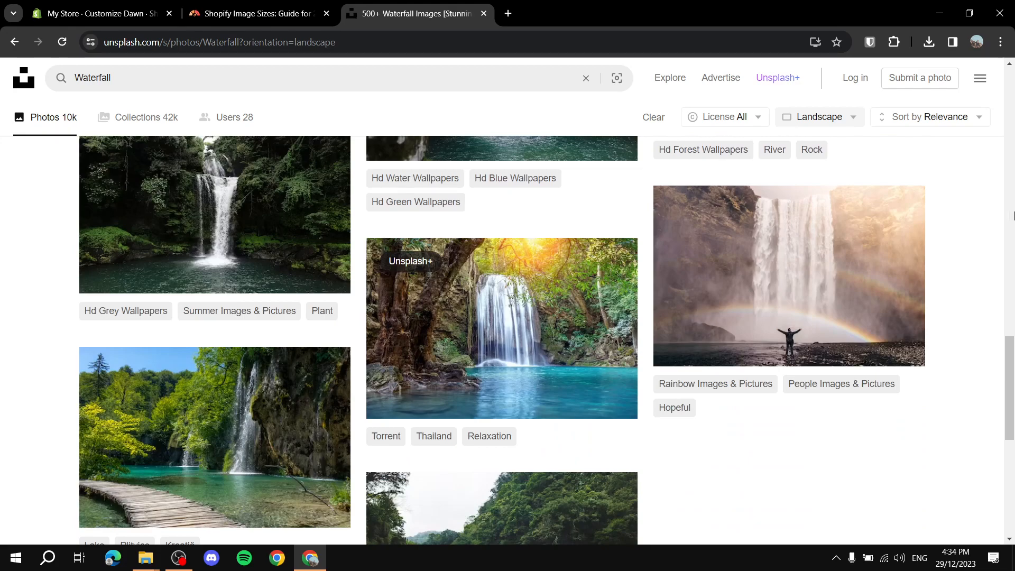
scroll(884, 249, "down", 4)
scroll(887, 240, "up", 3)
scroll(946, 237, "up", 12)
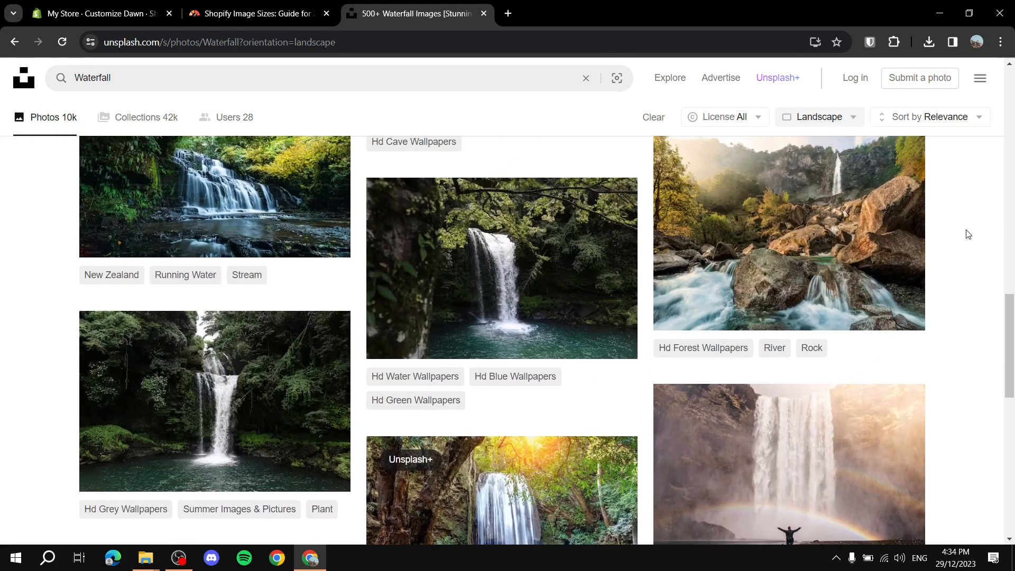
scroll(950, 241, "up", 3)
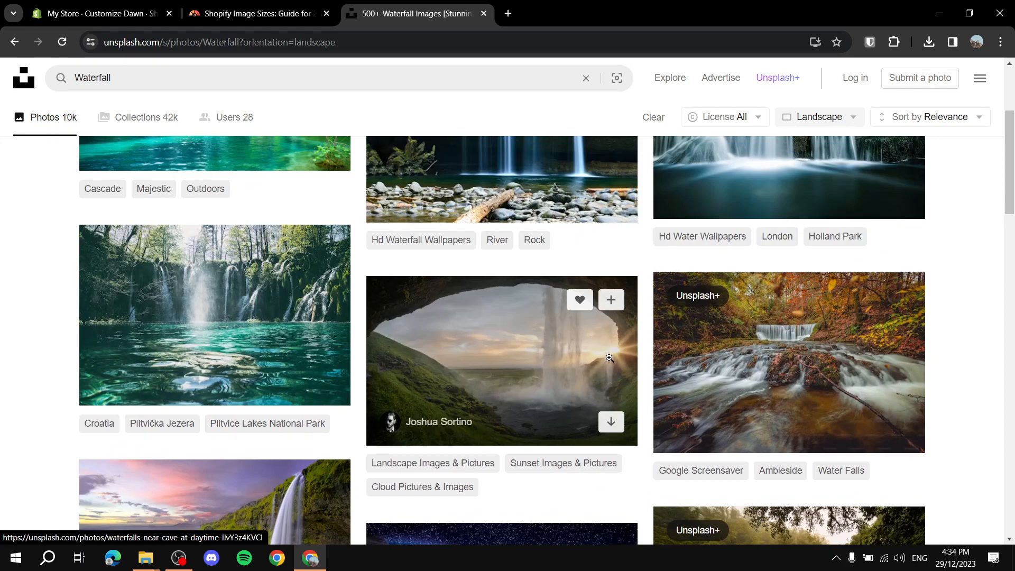
left_click(617, 426)
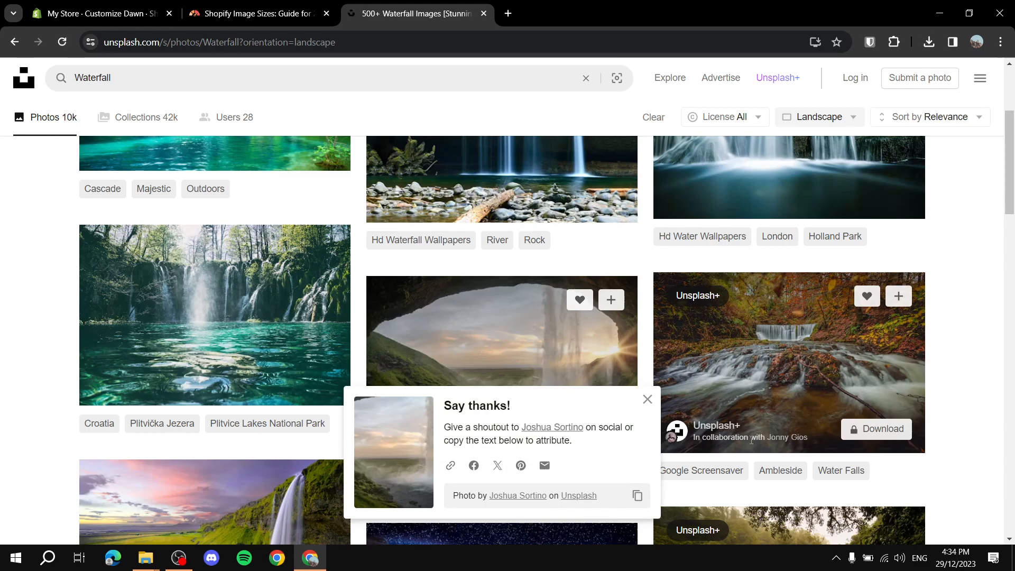
Open the Downloads folder and move the downloaded waterfall JPG to the desktop
mouse_move(864, 96)
left_click(894, 73)
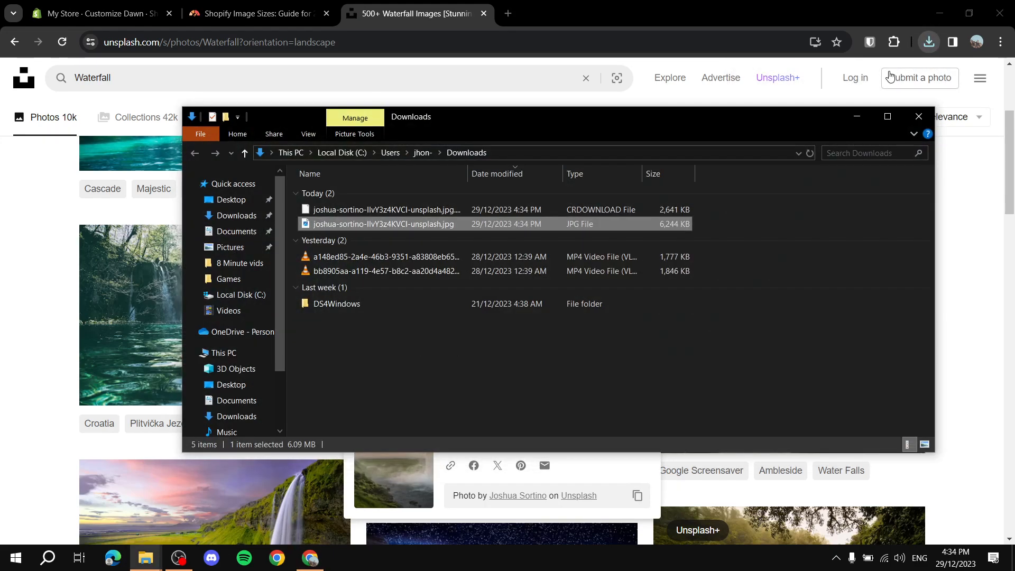
left_click_drag(1013, 562, 487, 312)
Delete Untitled design.png from the desktop and reposition the downloaded waterfall photo near the desktop's centre
left_click(625, 244)
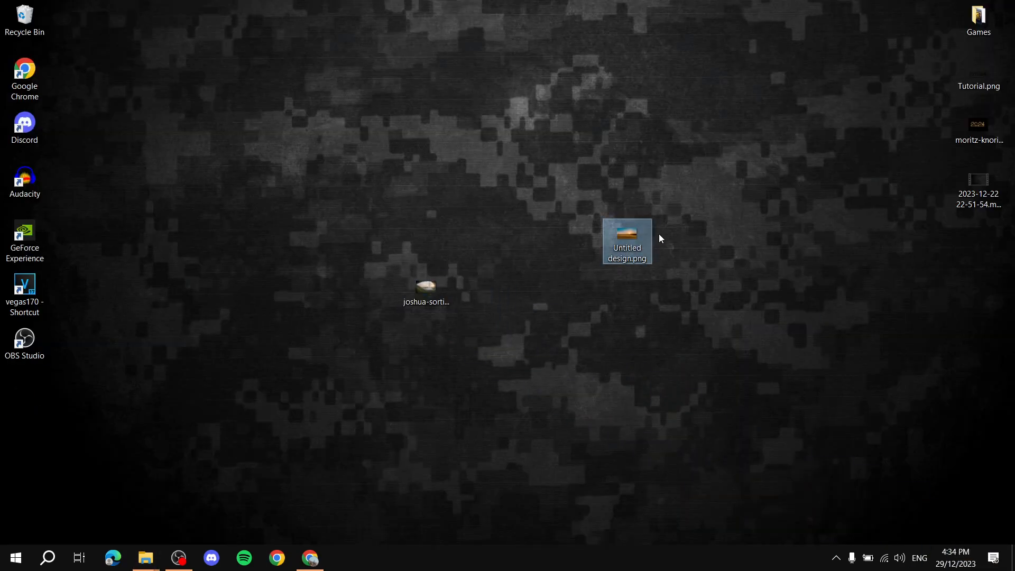
key("Delete")
left_click_drag(424, 284, 592, 343)
left_click(644, 284)
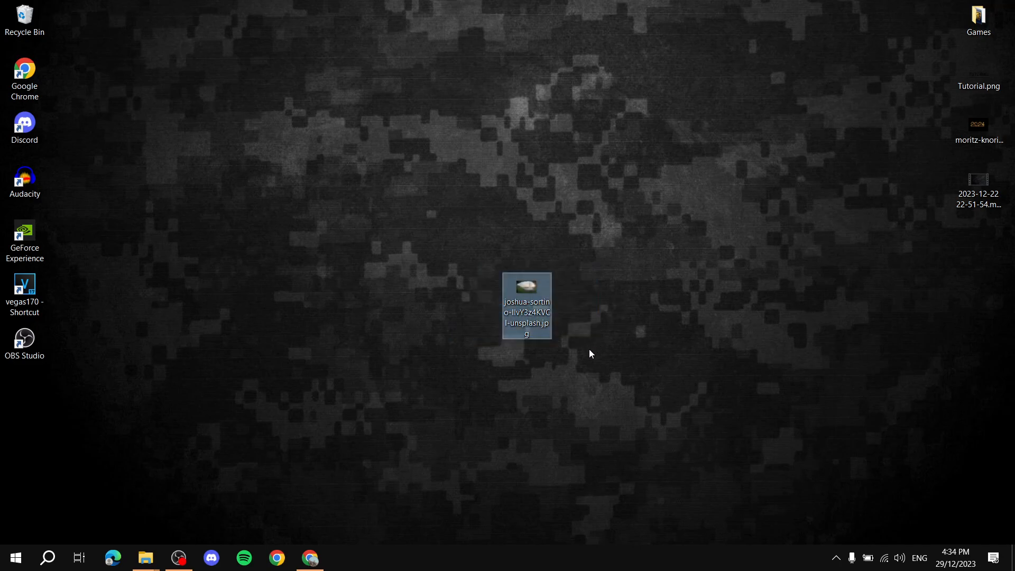
Return to Chrome, load canva.com in place of the Unsplash page and start a custom-size design
left_click(310, 558)
left_click(318, 6)
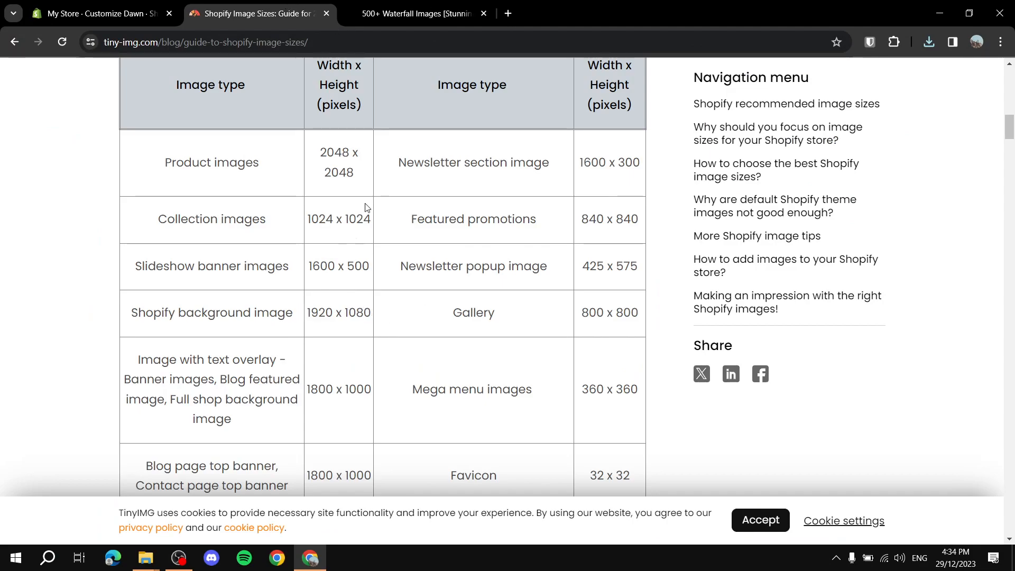
left_click(416, 13)
left_click(478, 43)
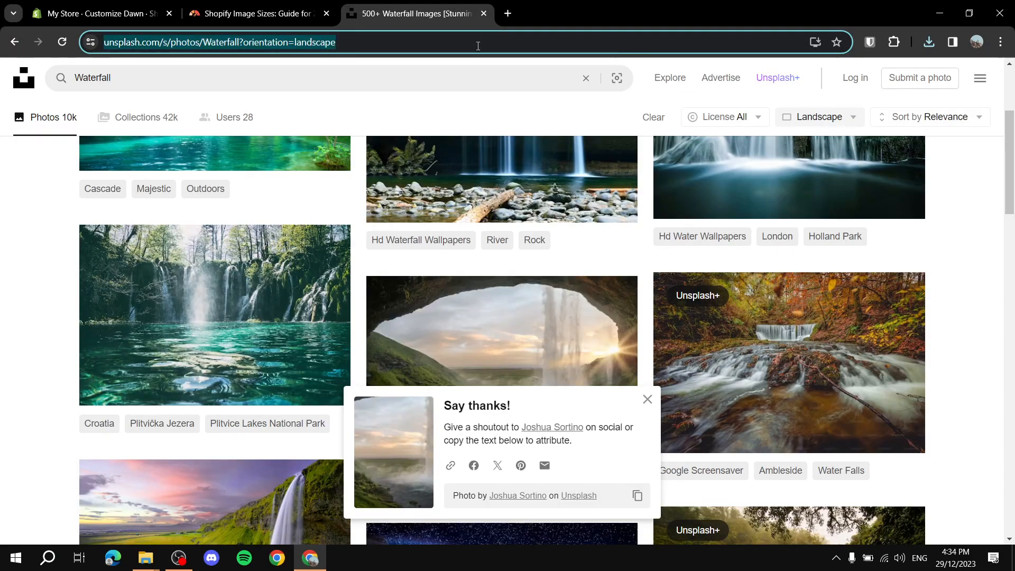
type("canva.com")
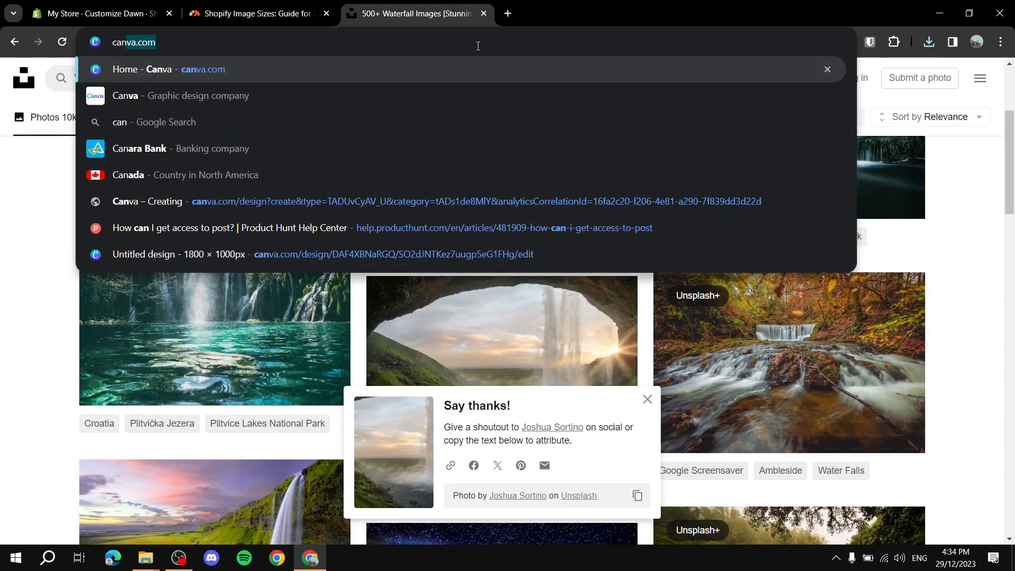
key("Return")
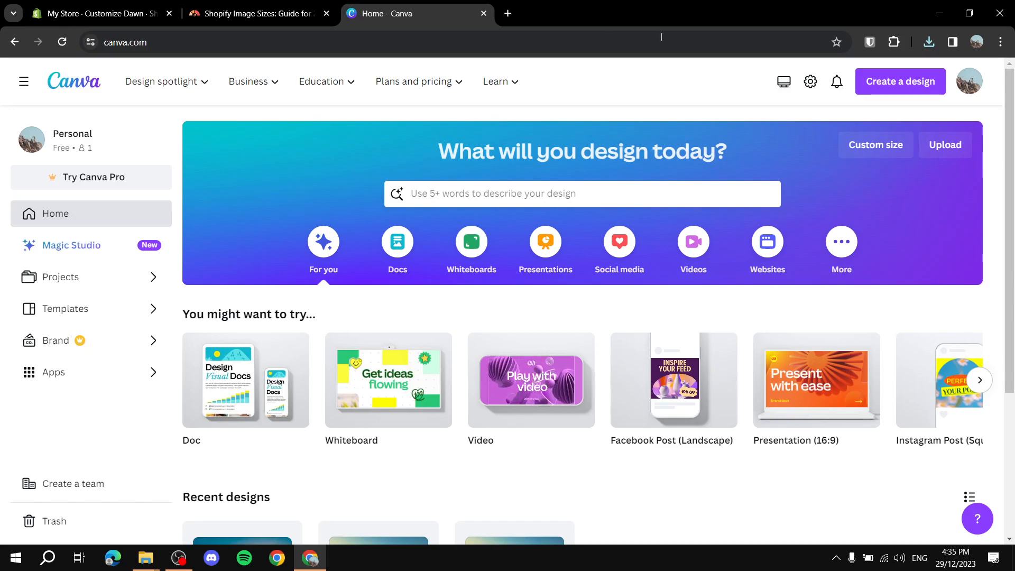
left_click(923, 85)
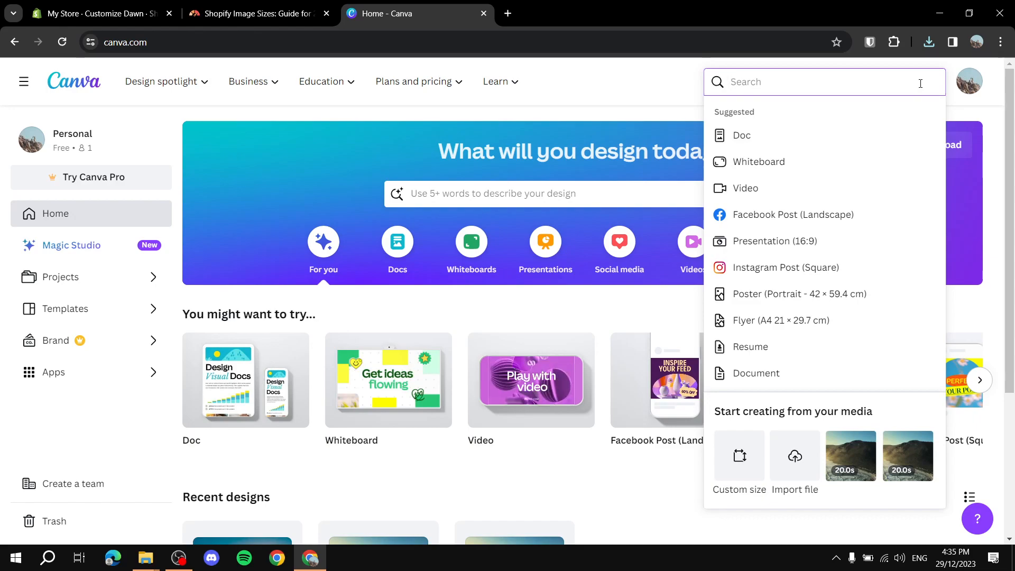
left_click(739, 460)
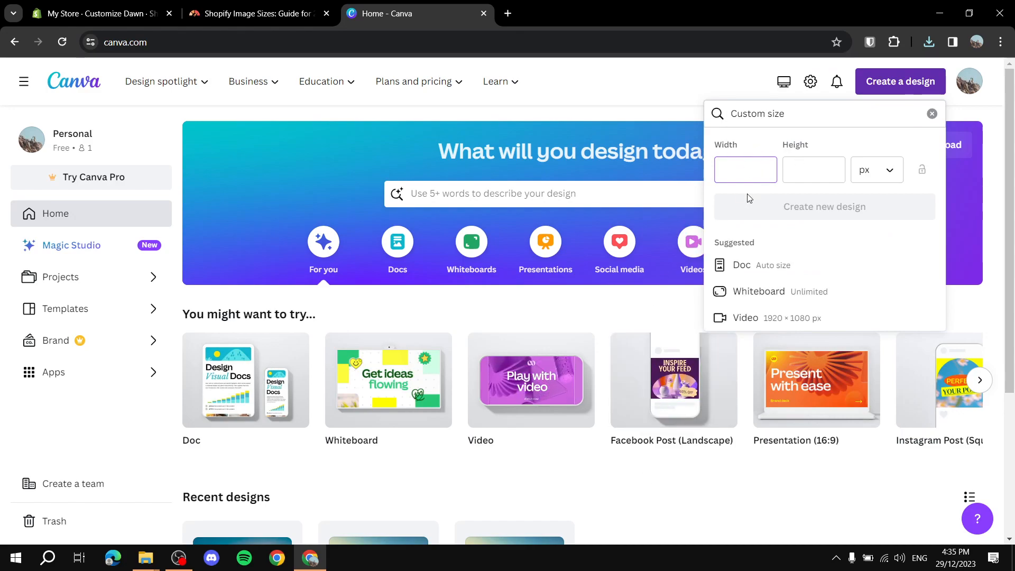
Look up the recommended pixel size for banner images with text overlay in the Shopify image size guide
left_click(247, 11)
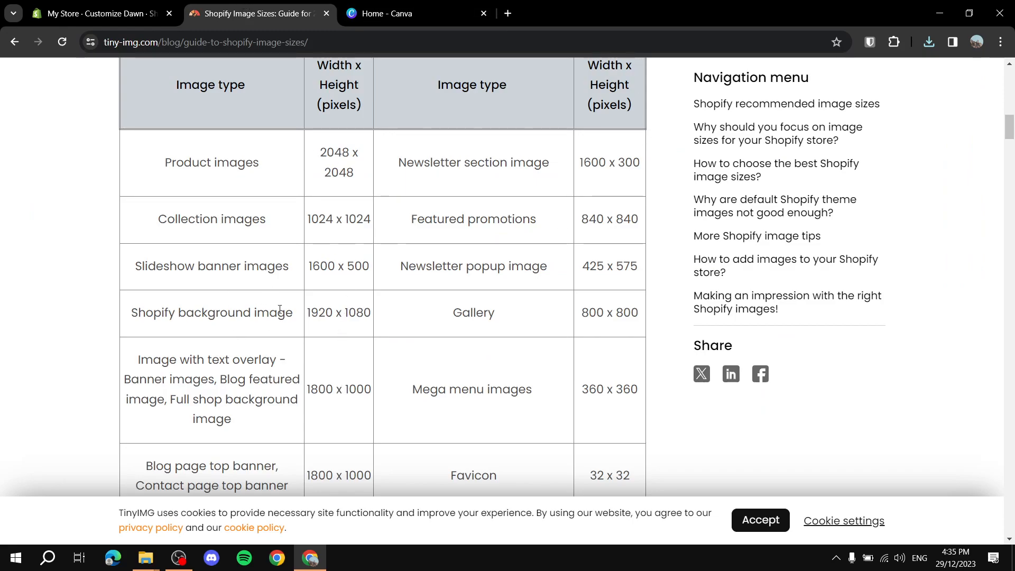
left_click_drag(118, 360, 259, 360)
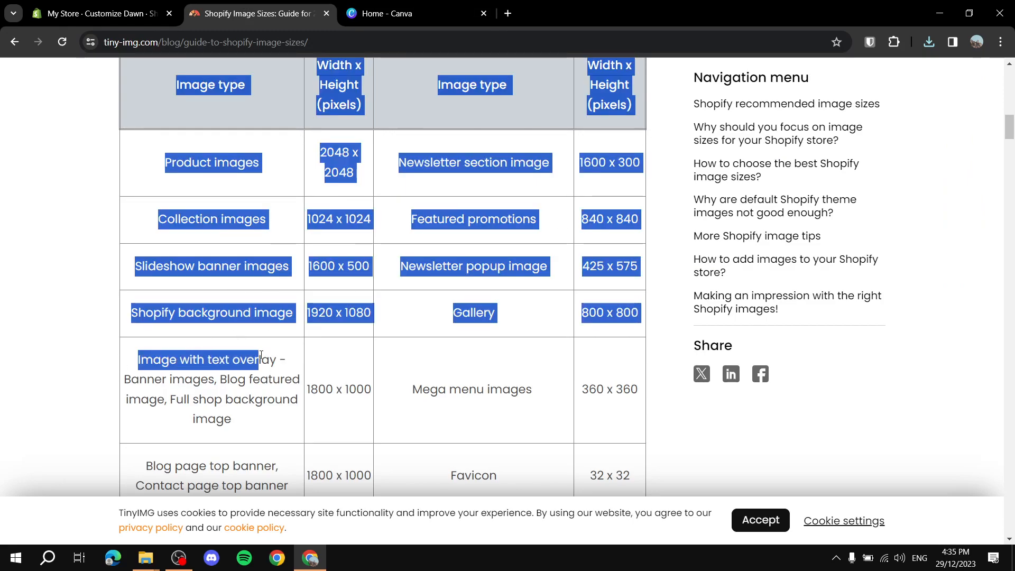
left_click(299, 361)
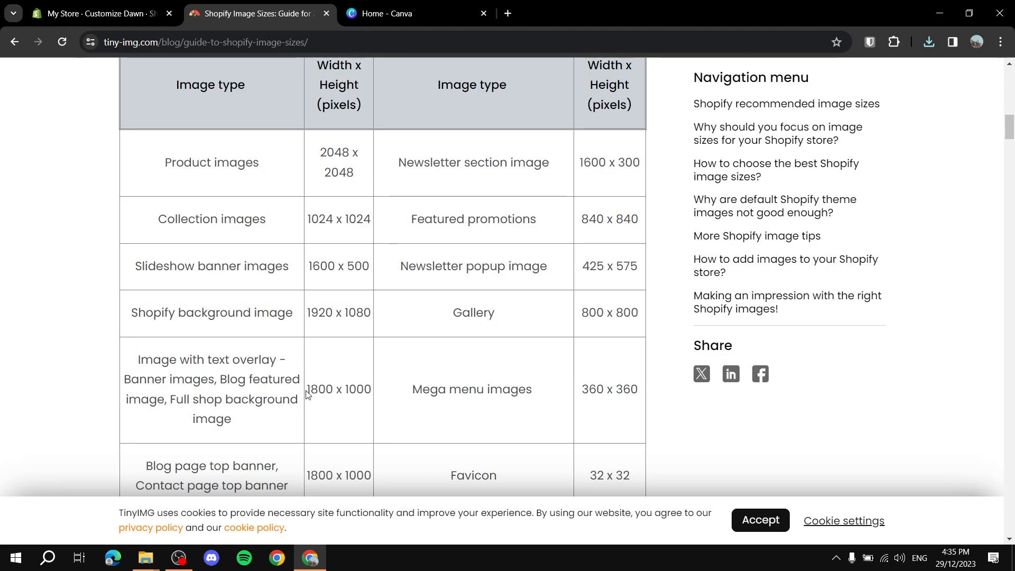
left_click_drag(307, 392, 369, 389)
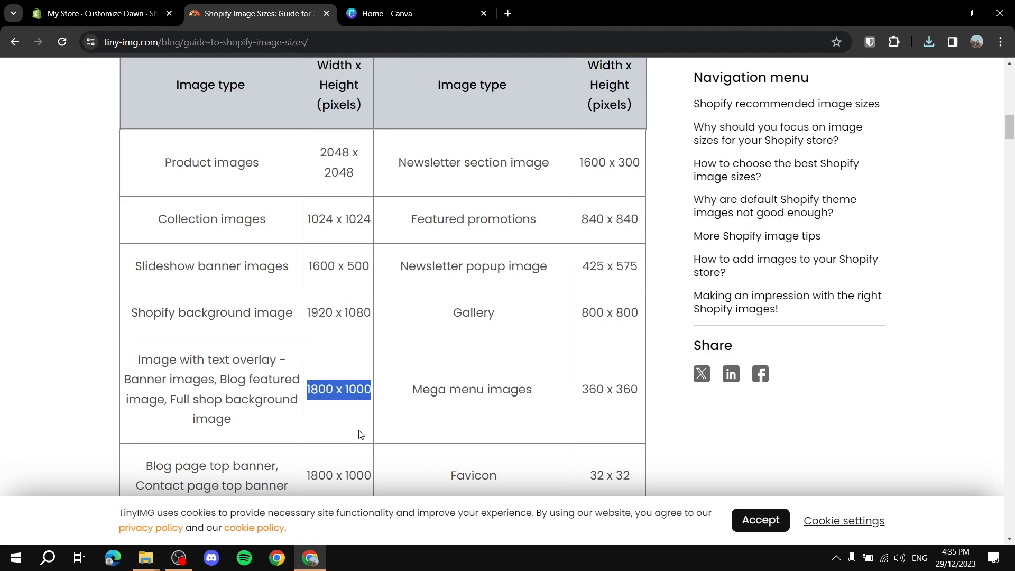
scroll(468, 394, "down", 4)
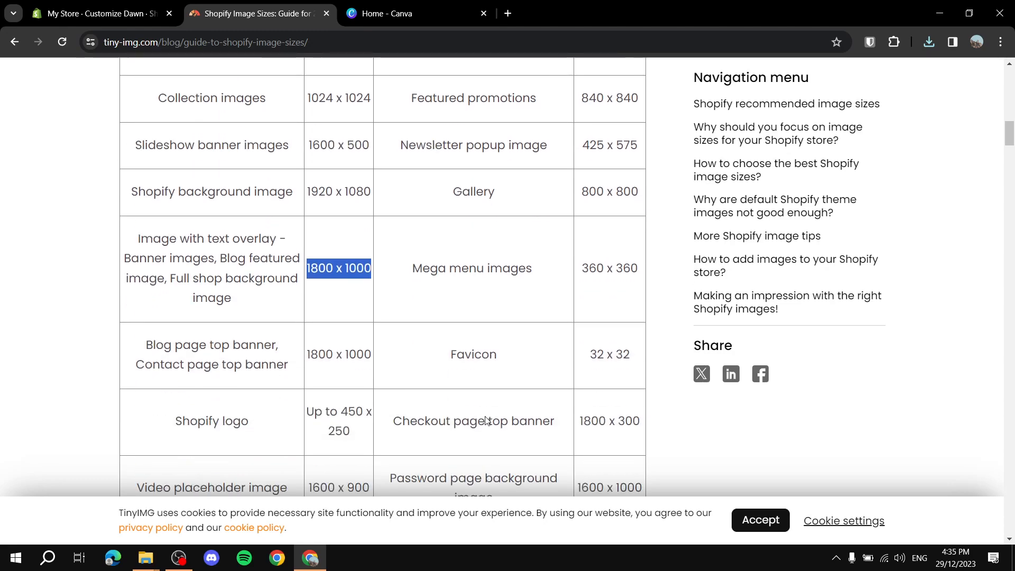
left_click_drag(340, 334, 364, 361)
left_click(364, 361)
scroll(359, 322, "up", 3)
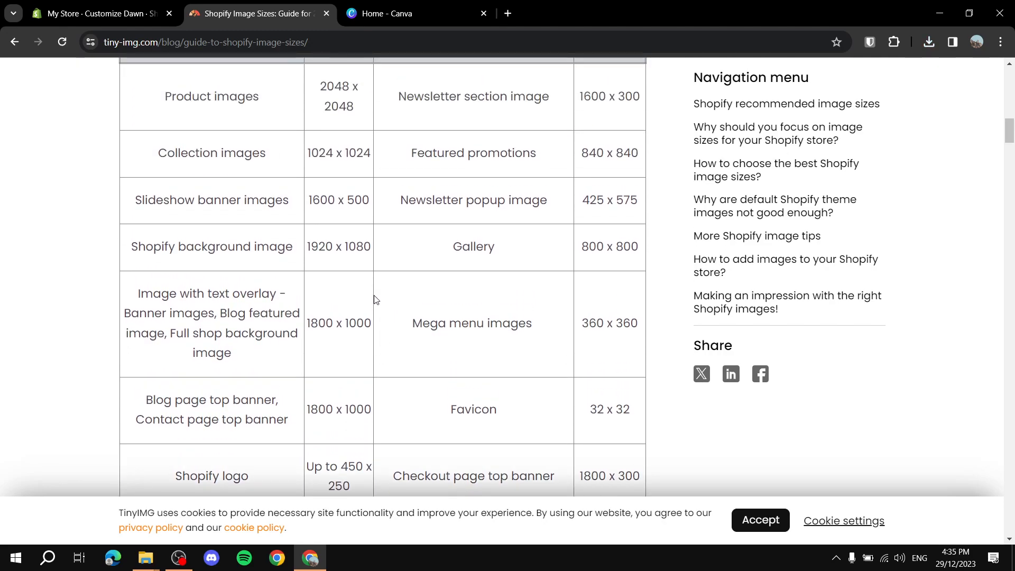
left_click_drag(305, 331, 373, 324)
Set the custom Canva design size to a width of 1800 px and a height of 1000 px
left_click(400, 11)
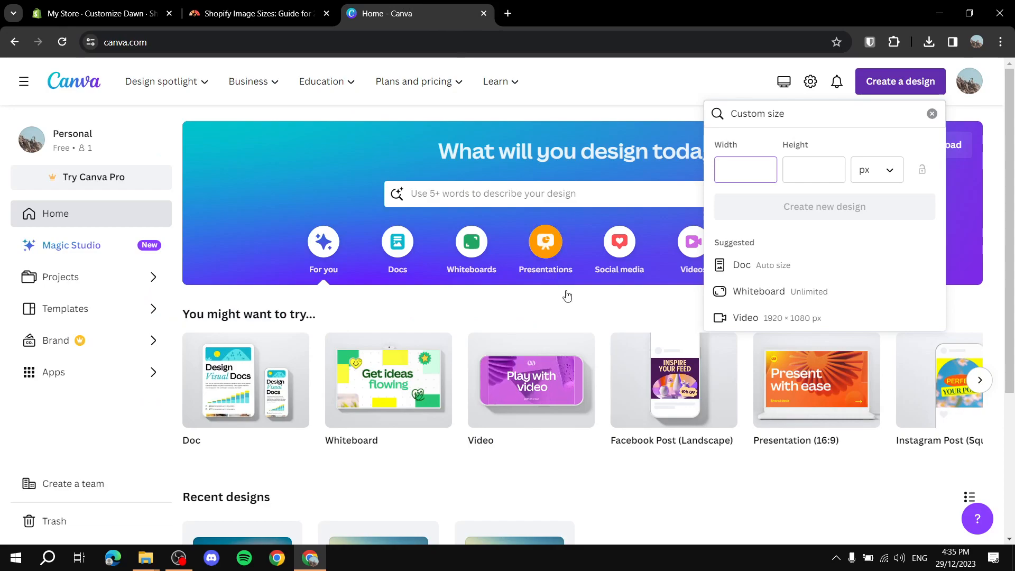
type("1800")
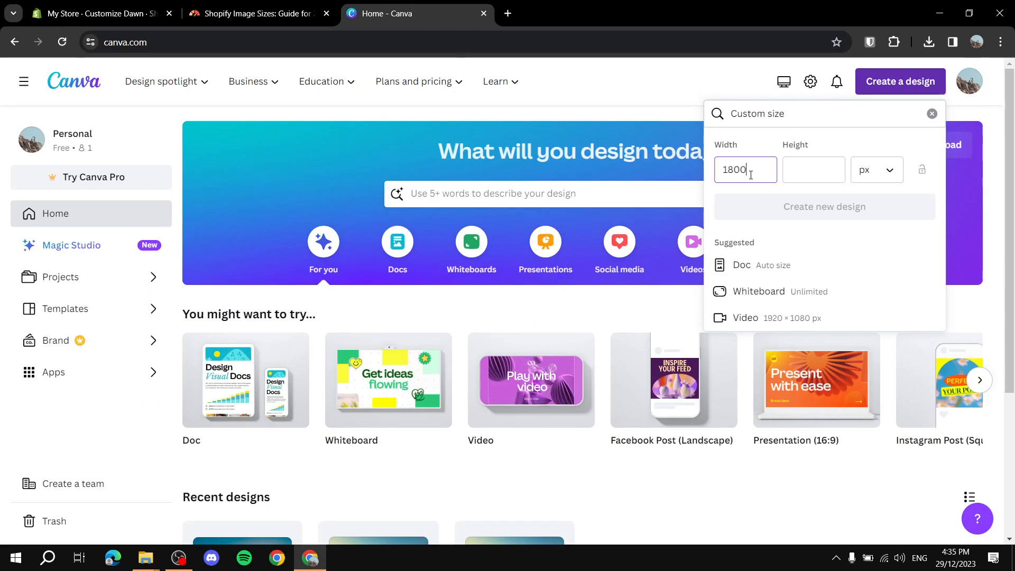
key("Tab")
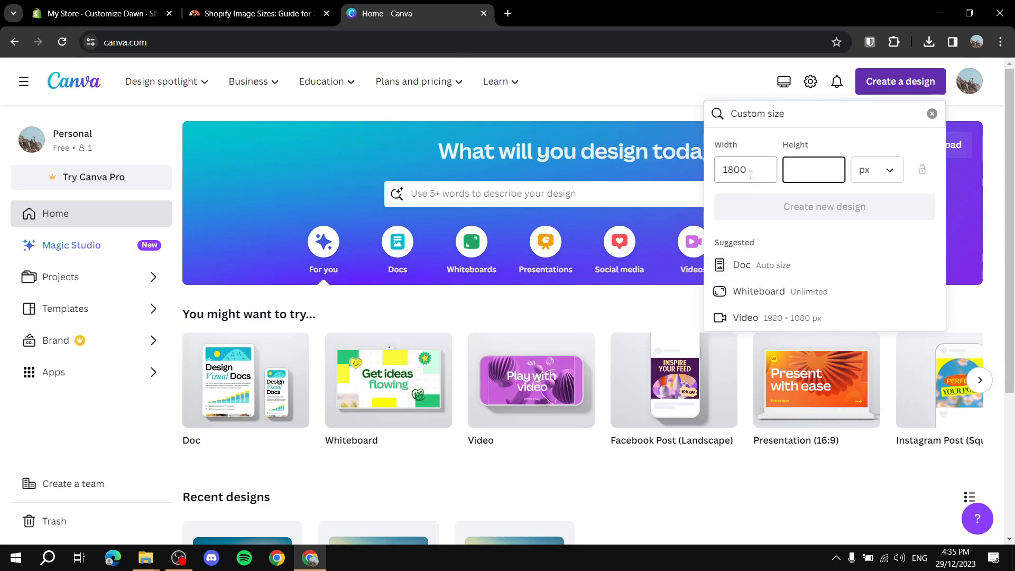
type("1000")
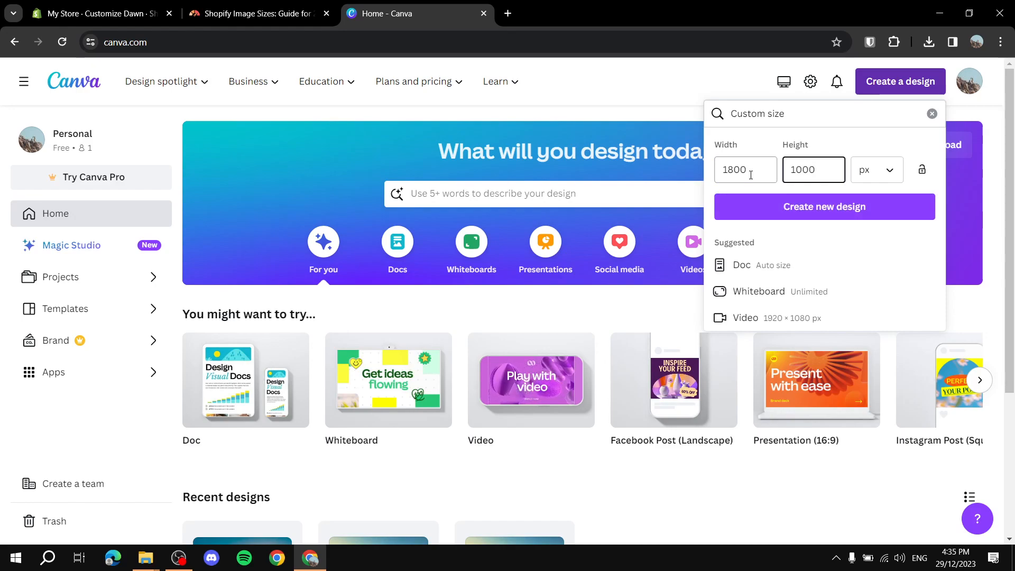
left_click(878, 171)
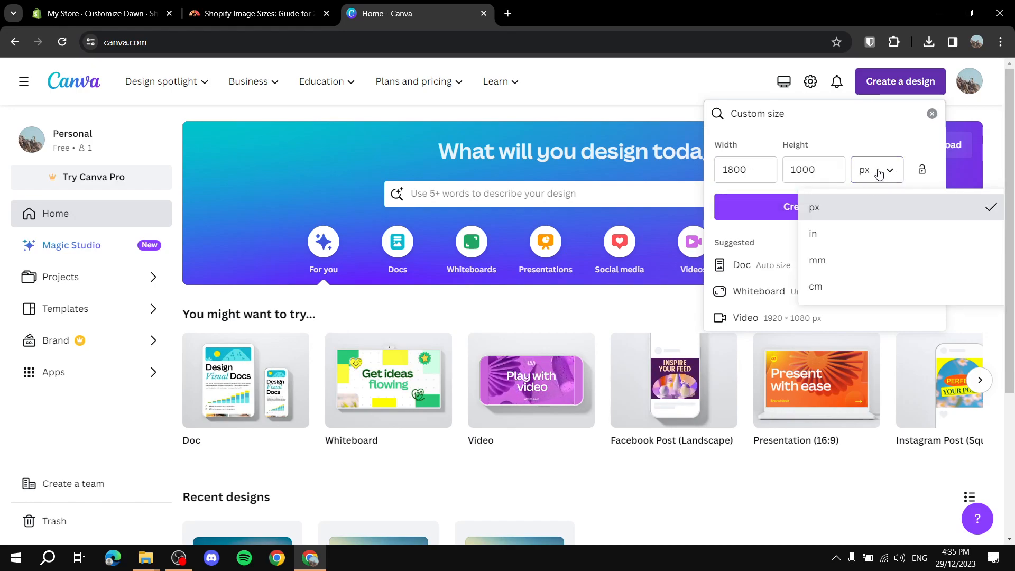
left_click(880, 172)
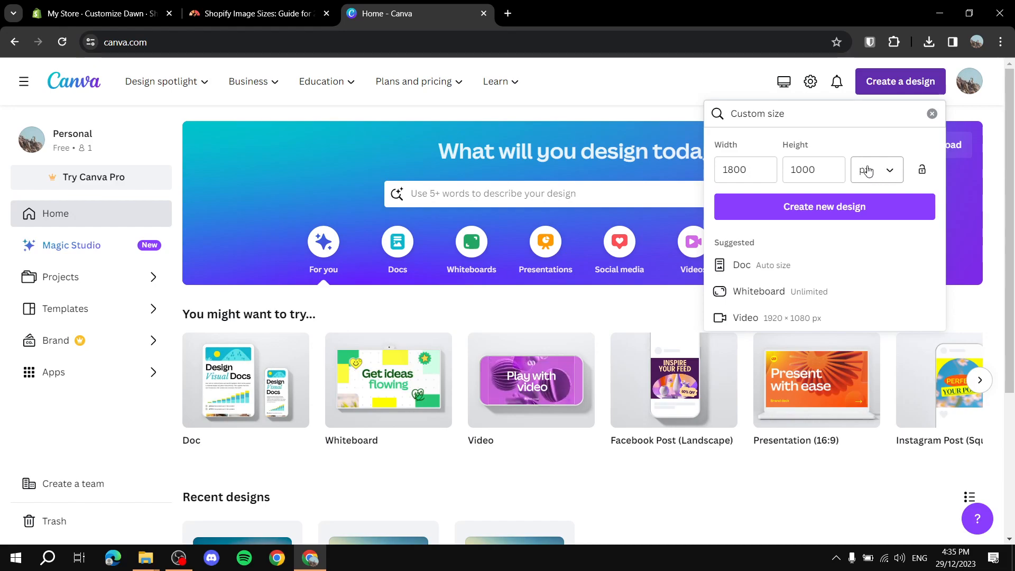
Check the dimension order and unit in the size guide's table header, and create the custom-size Canva design
left_click(256, 13)
left_click(494, 321)
scroll(493, 321, "up", 5)
left_click_drag(319, 261, 362, 310)
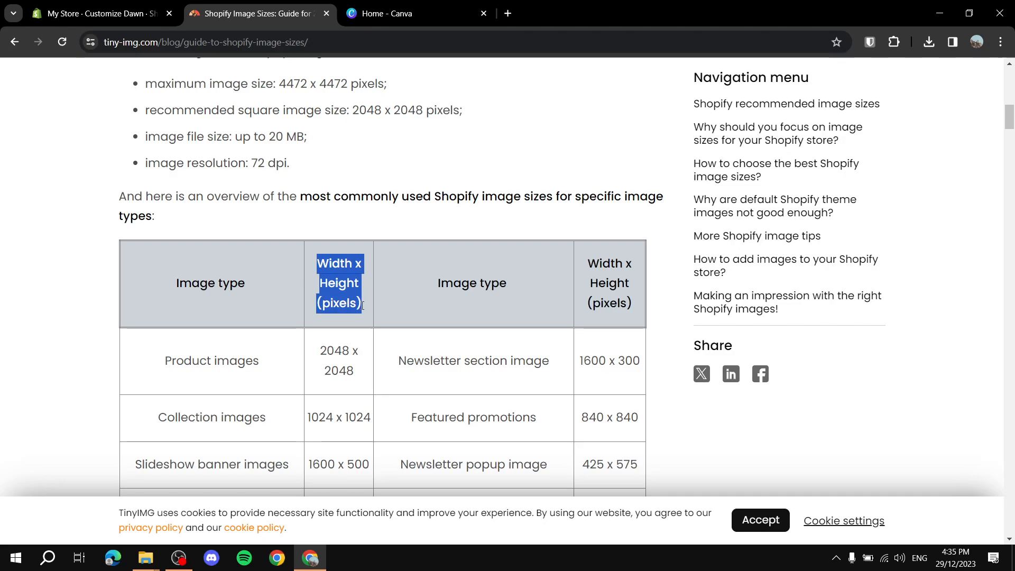
left_click(390, 5)
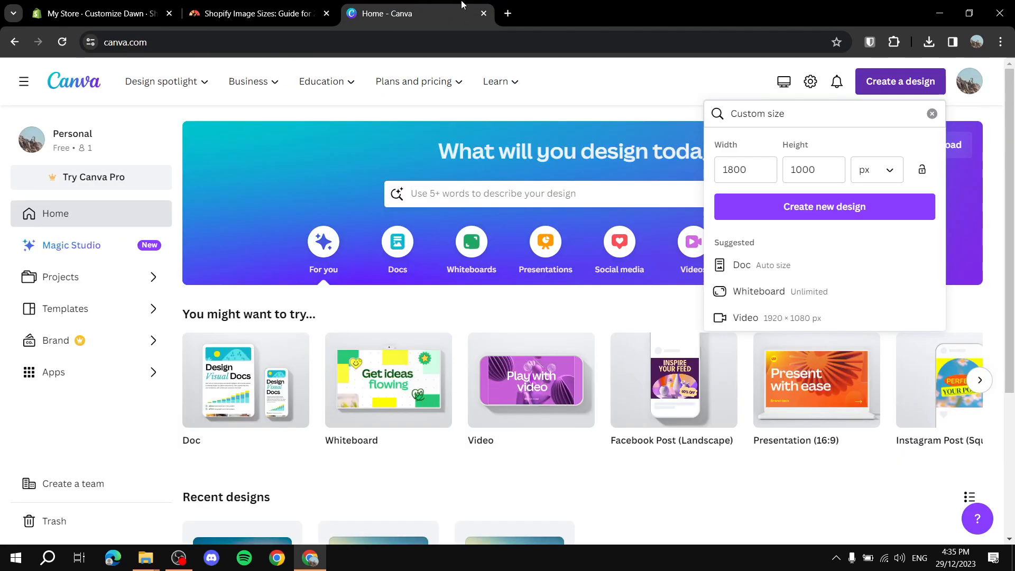
left_click(857, 210)
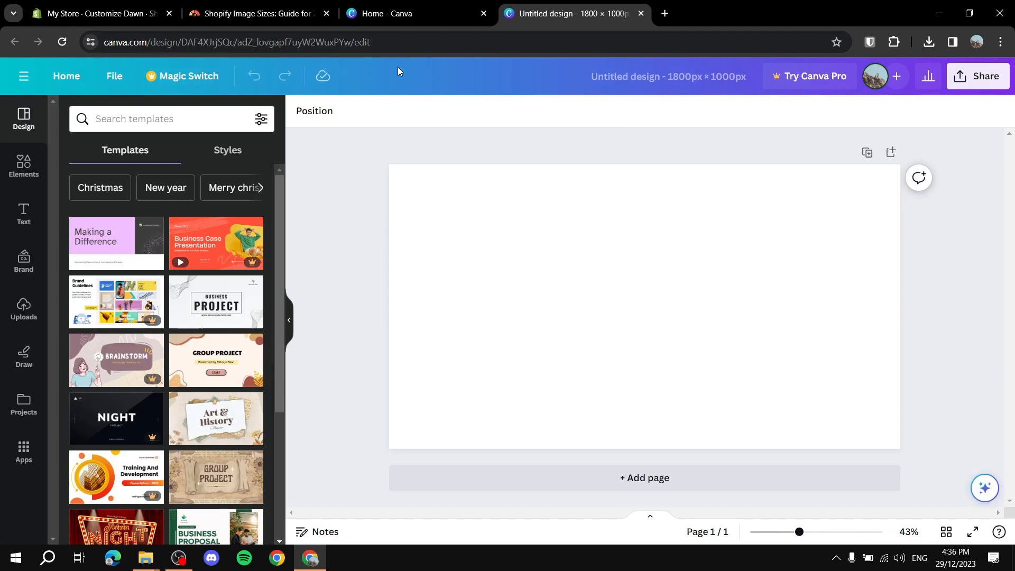
Upload the downloaded waterfall photo from the Desktop to Canva and place it on the blank page
left_click(26, 166)
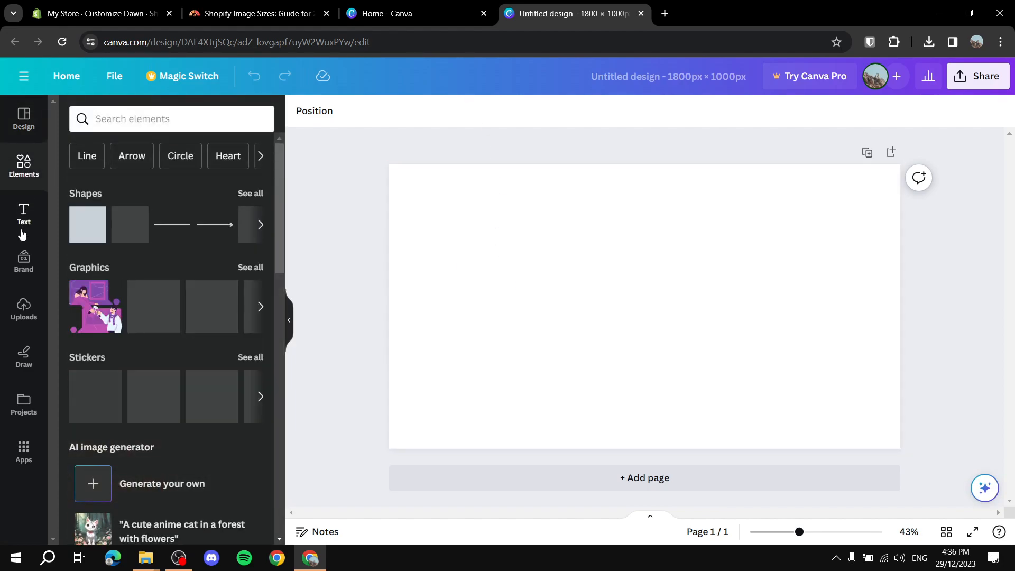
left_click(16, 309)
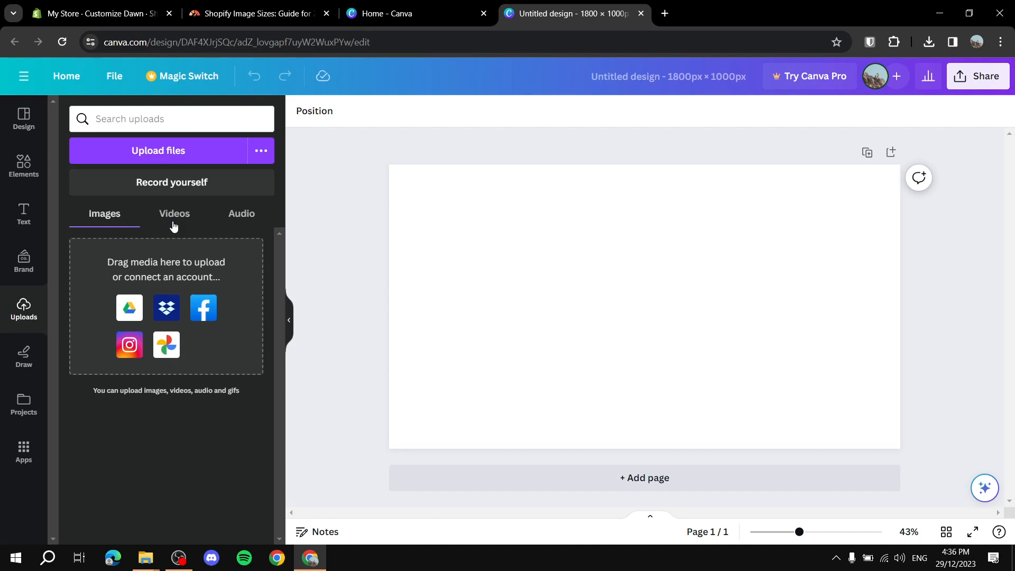
left_click(172, 159)
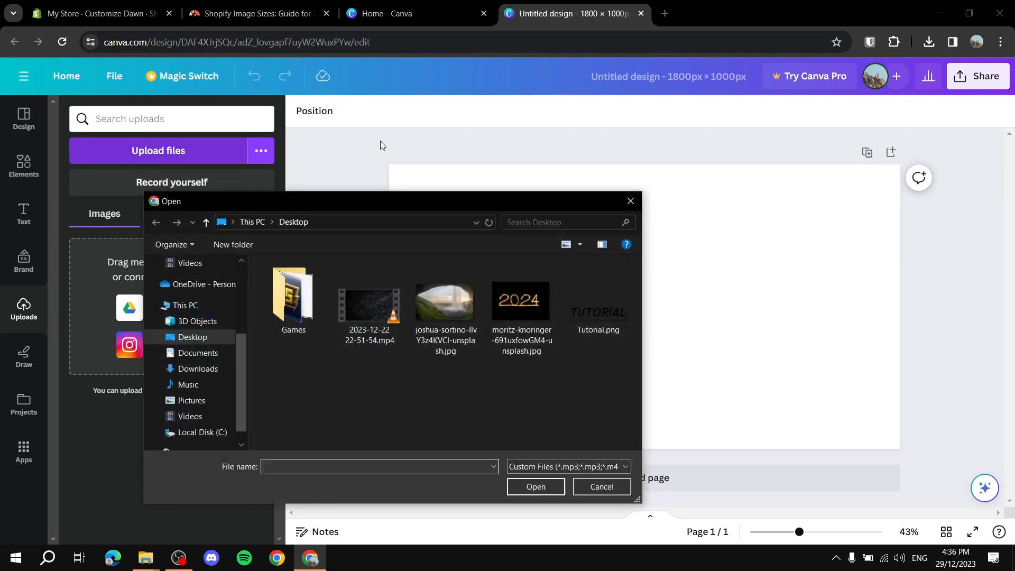
double_click(452, 305)
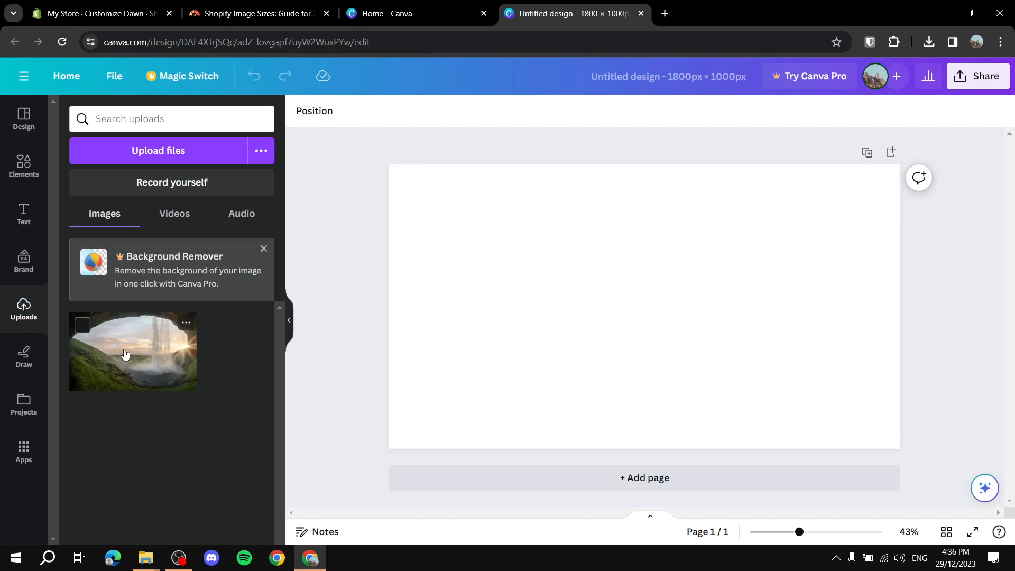
left_click(126, 364)
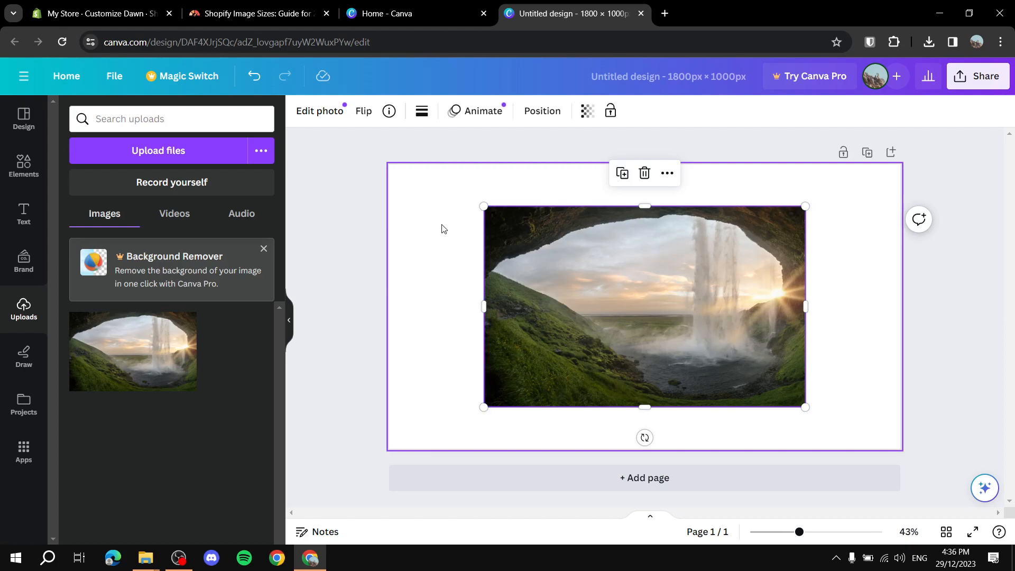
Enlarge the waterfall photo proportionally until it spans the full width of the page, and collapse the uploads list
left_click_drag(485, 206, 373, 169)
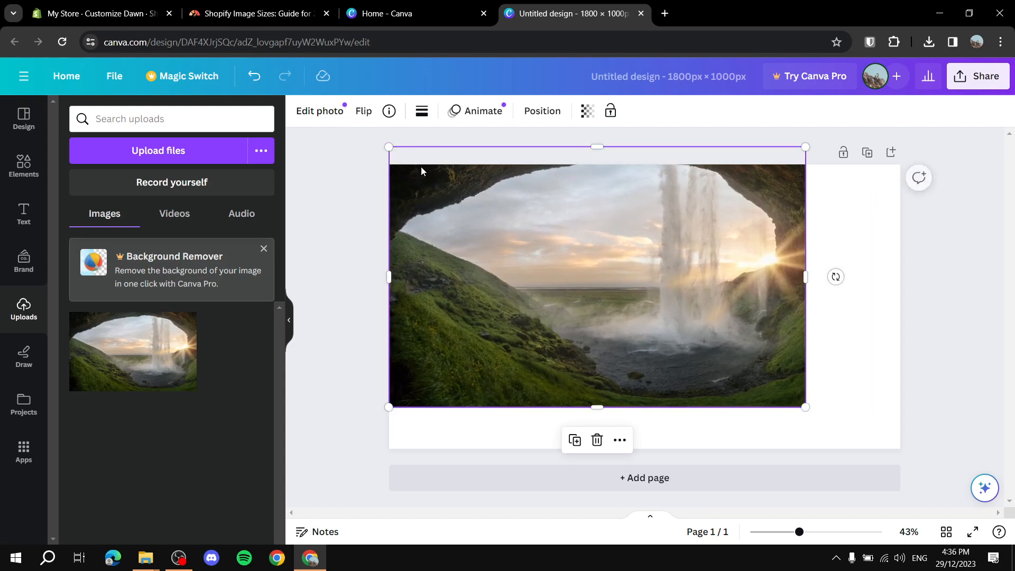
left_click_drag(805, 408, 903, 464)
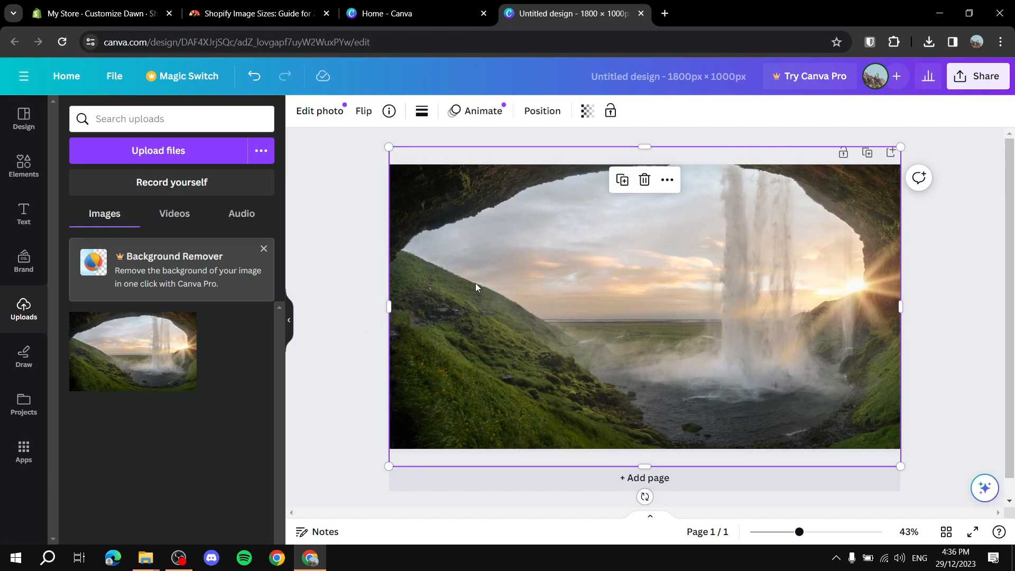
left_click(290, 312)
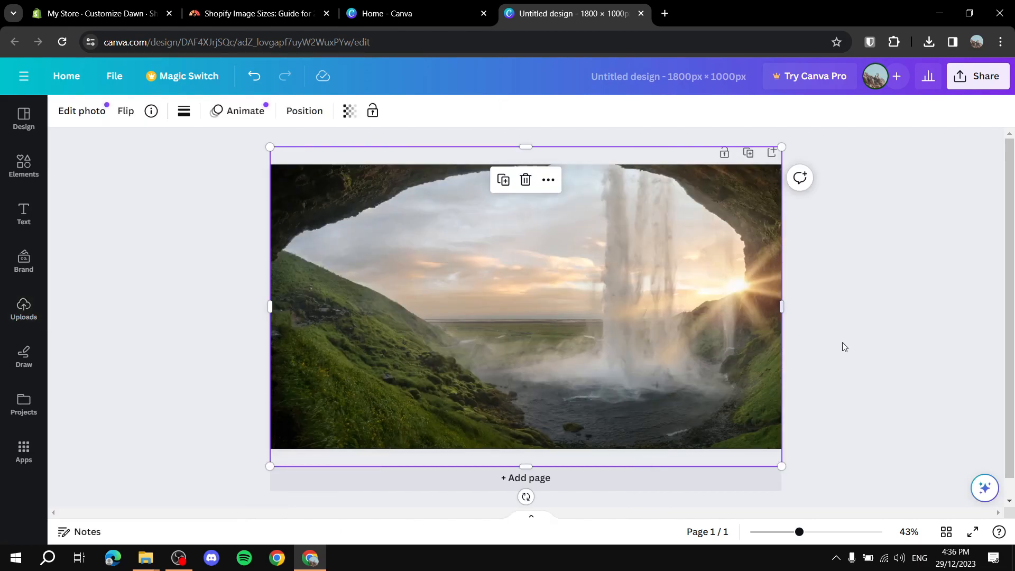
Move the photo so its upper edge meets the page's upper edge, and crop its lower edge to the page boundary
left_click(548, 179)
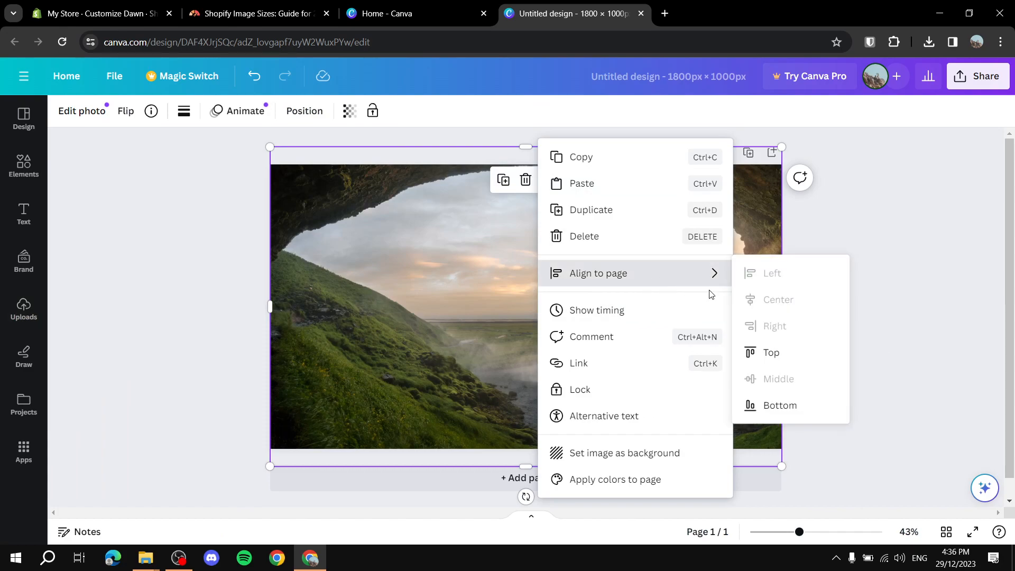
left_click(506, 370)
left_click_drag(540, 366, 540, 402)
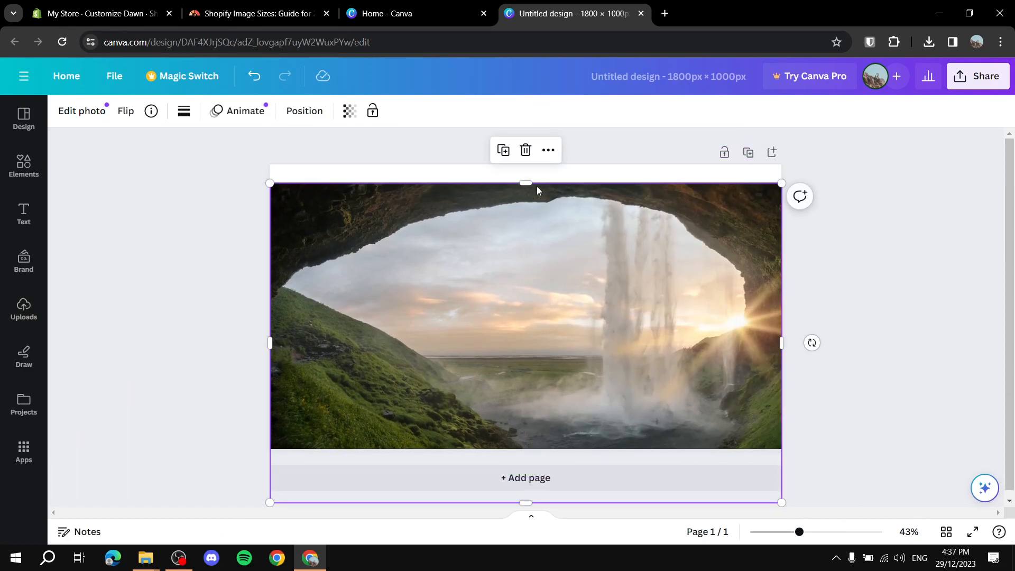
left_click_drag(545, 221, 545, 206)
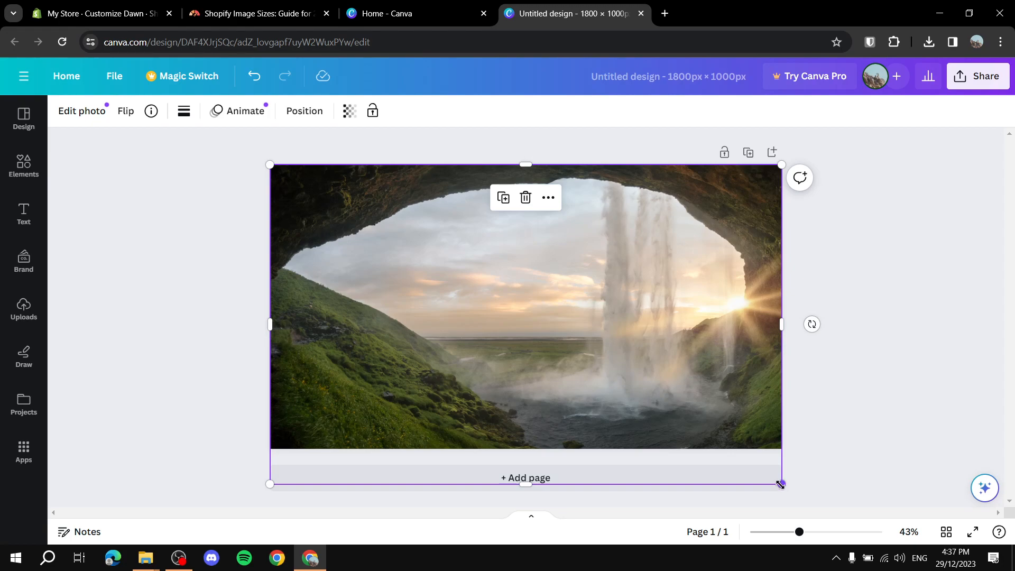
mouse_move(780, 484)
left_mouse_down()
mouse_move(772, 473)
mouse_move(781, 483)
left_mouse_up()
left_click_drag(527, 483, 535, 448)
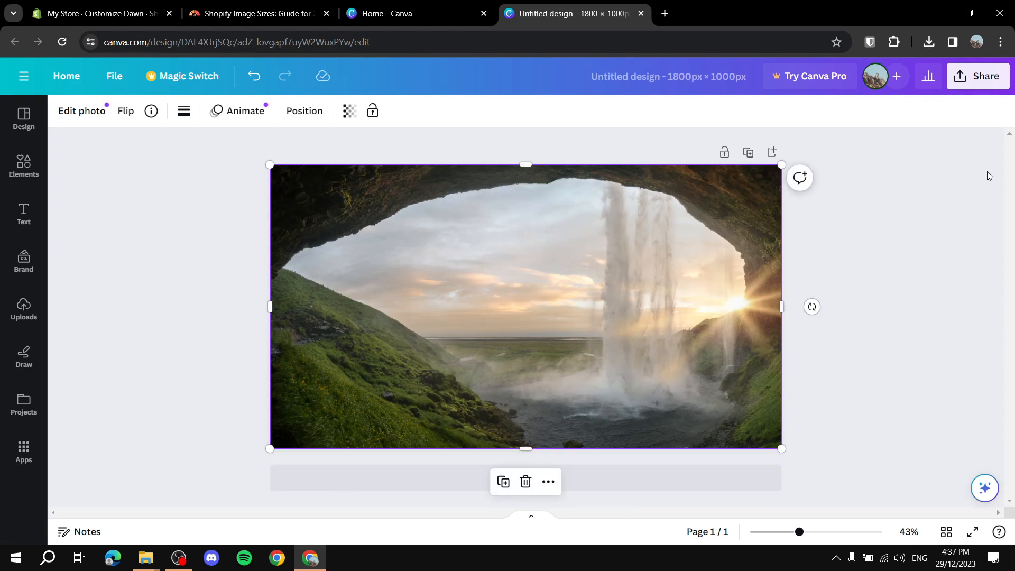
Download the design as a PNG at 1,800 × 1,000 px and dismiss the download notice
left_click(977, 79)
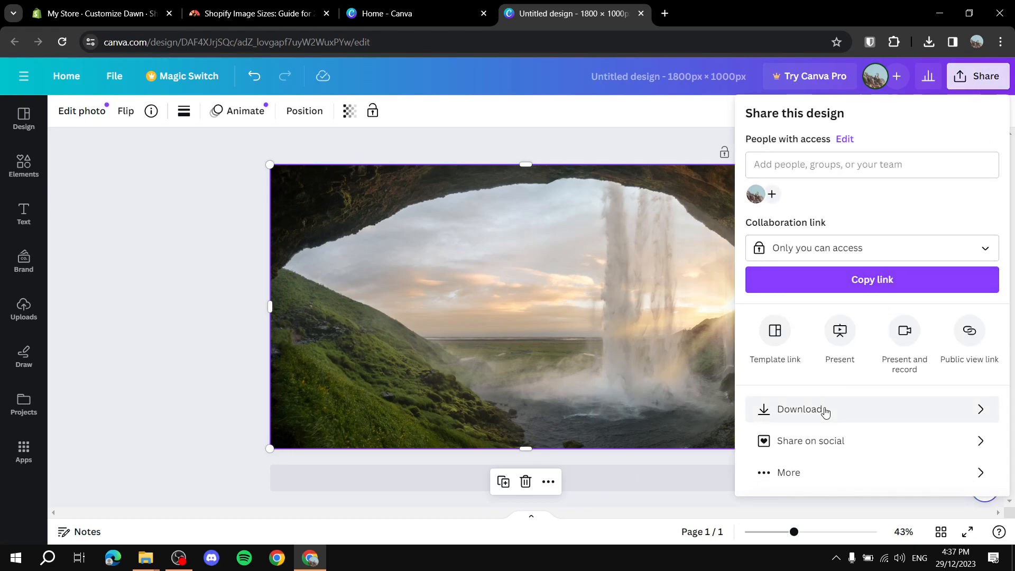
left_click(803, 409)
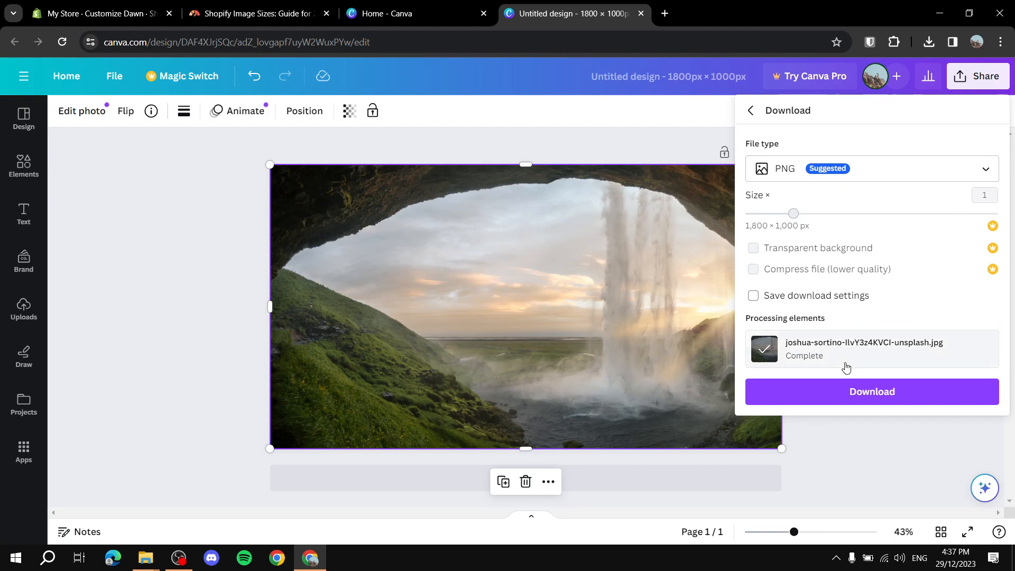
left_click(861, 392)
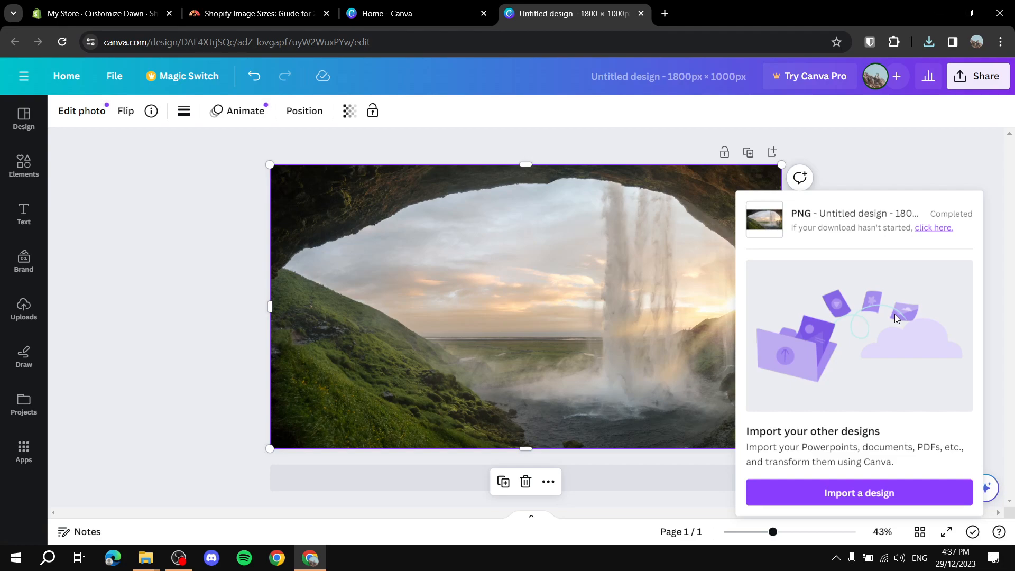
left_click(917, 120)
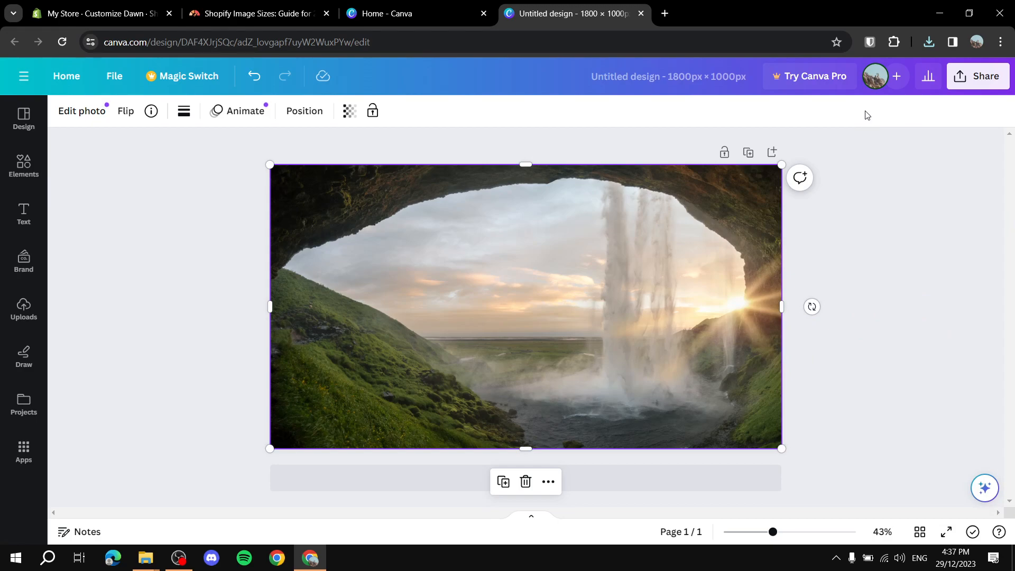
Show the newly downloaded Untitled design.png in its folder and try to open the neighbouring Untitled design.png.crdownload file
left_click(929, 42)
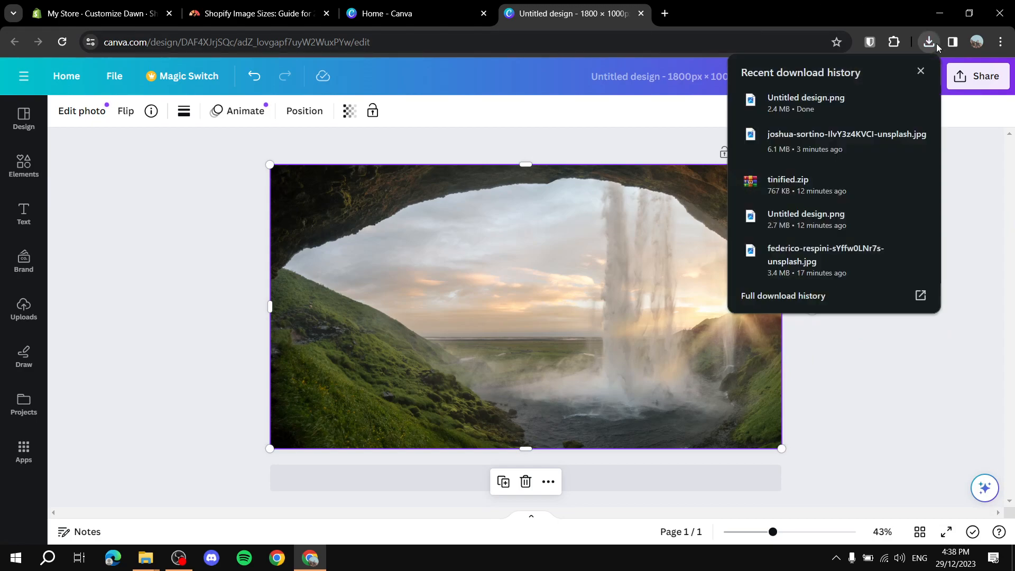
left_click(894, 100)
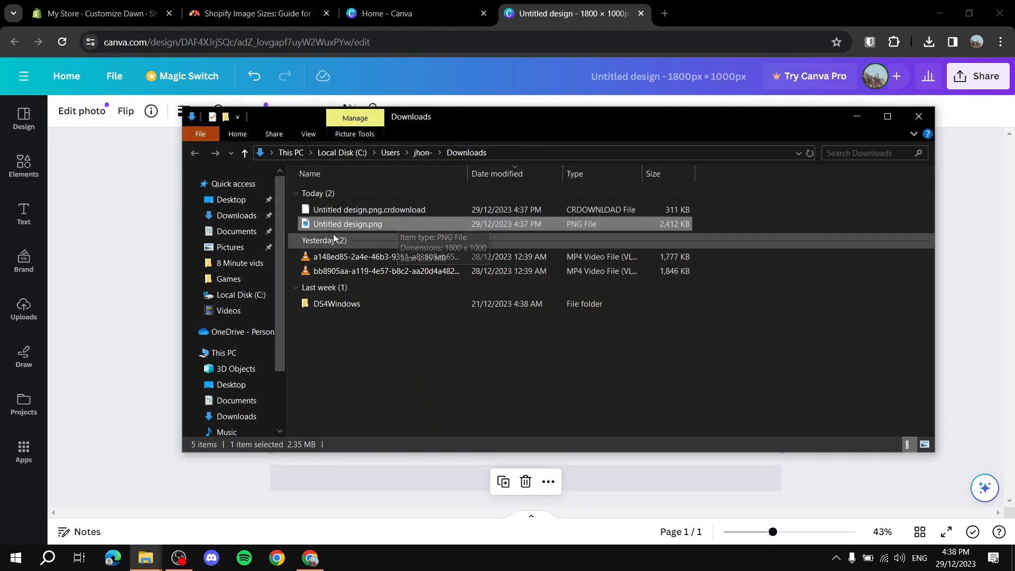
double_click(385, 209)
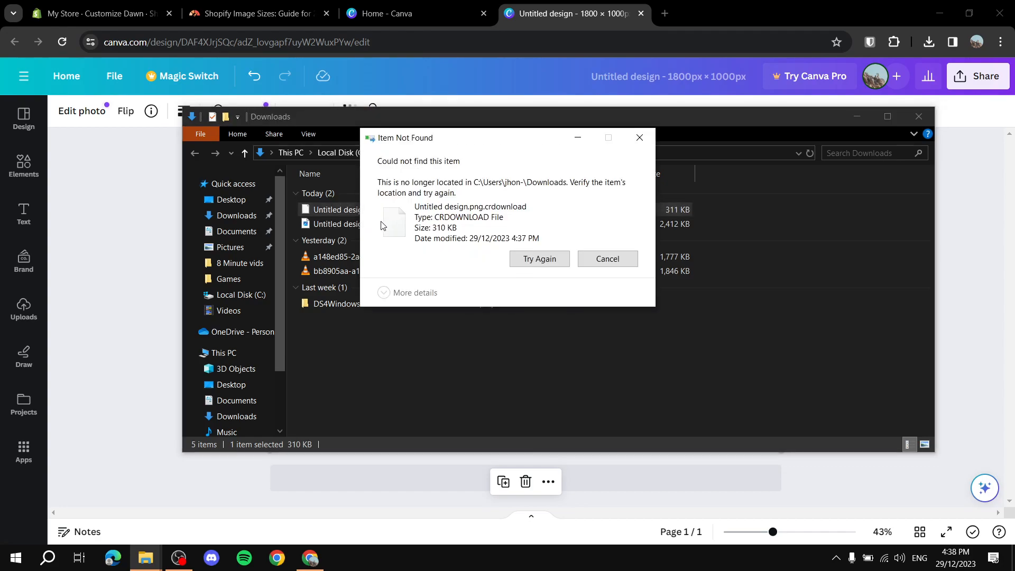
left_click(607, 259)
Check the file size of Untitled design.png in its properties, and minimize the Downloads folder window
left_click(417, 221)
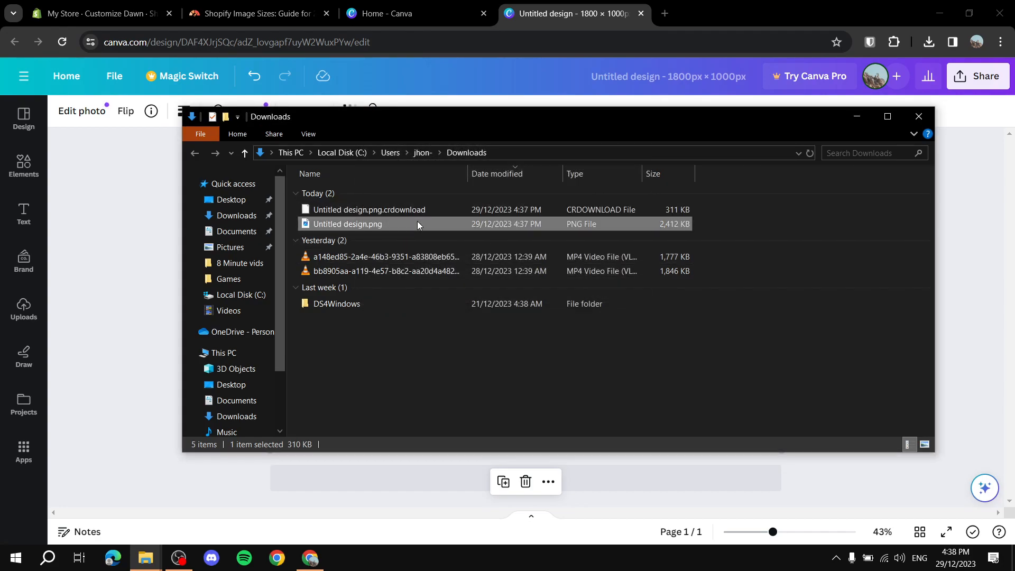
right_click(417, 221)
left_click(820, 230)
left_click(821, 228)
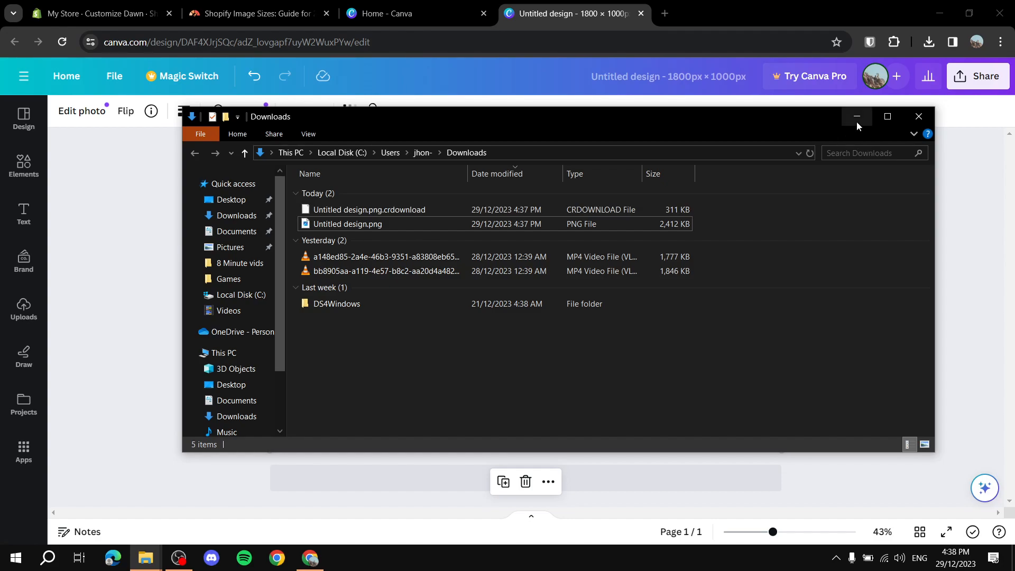
right_click(550, 226)
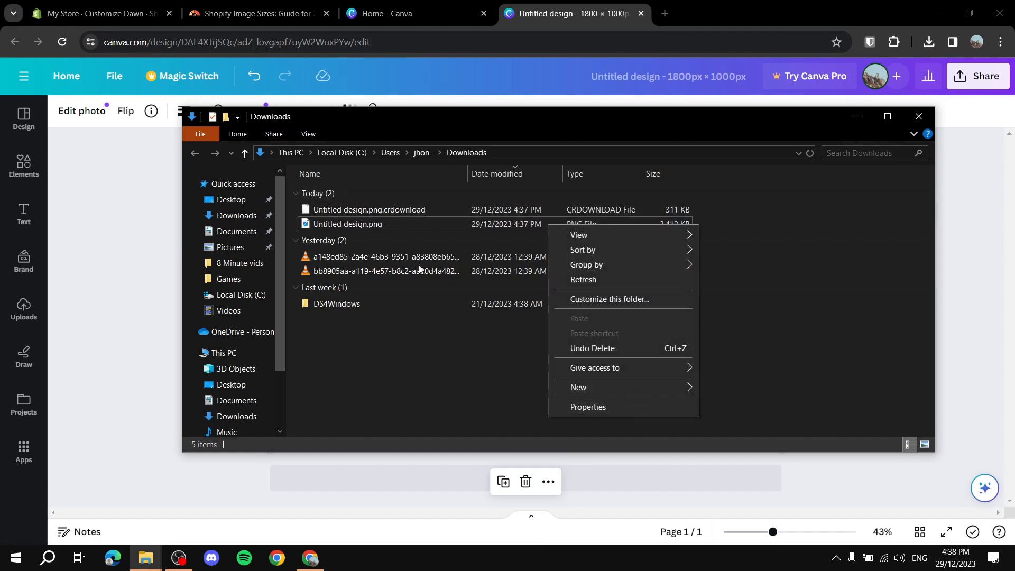
left_click(394, 221)
right_click(395, 221)
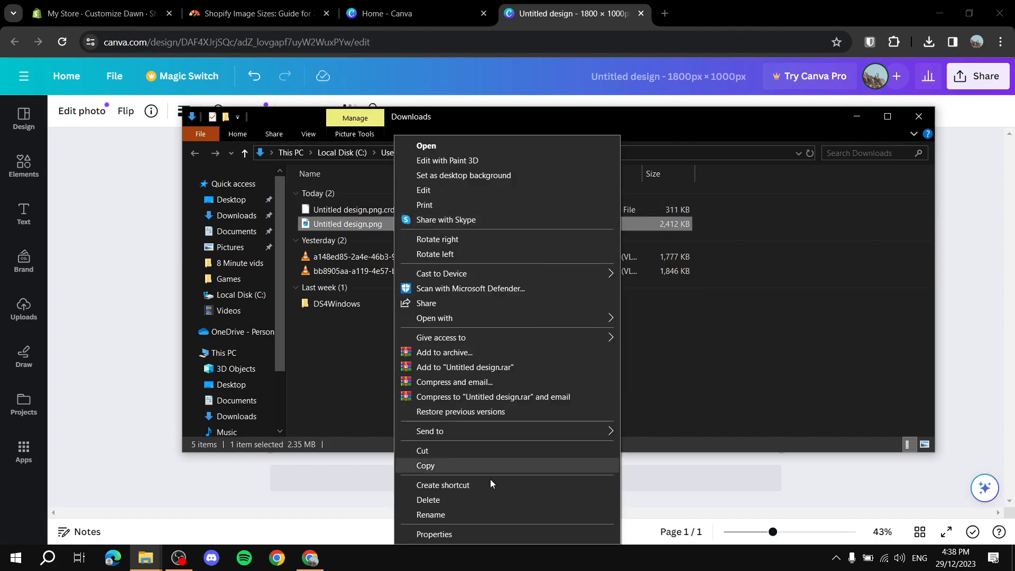
left_click(478, 534)
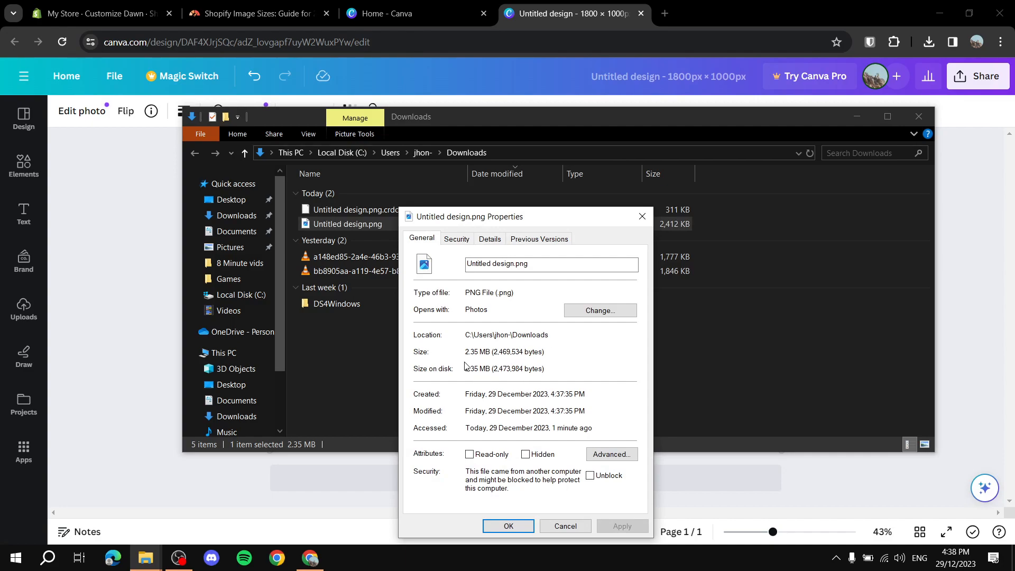
left_click(565, 525)
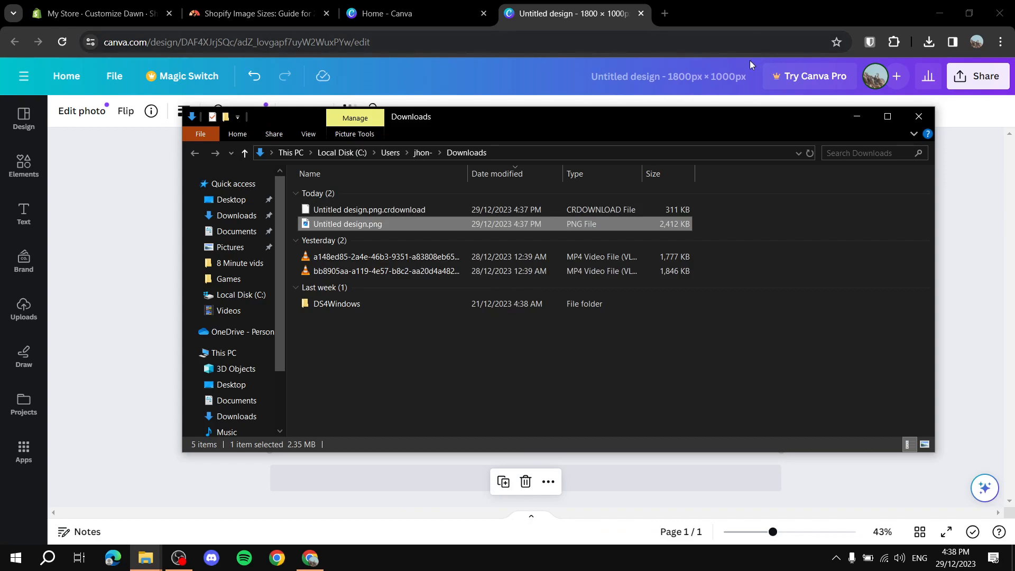
left_click(857, 116)
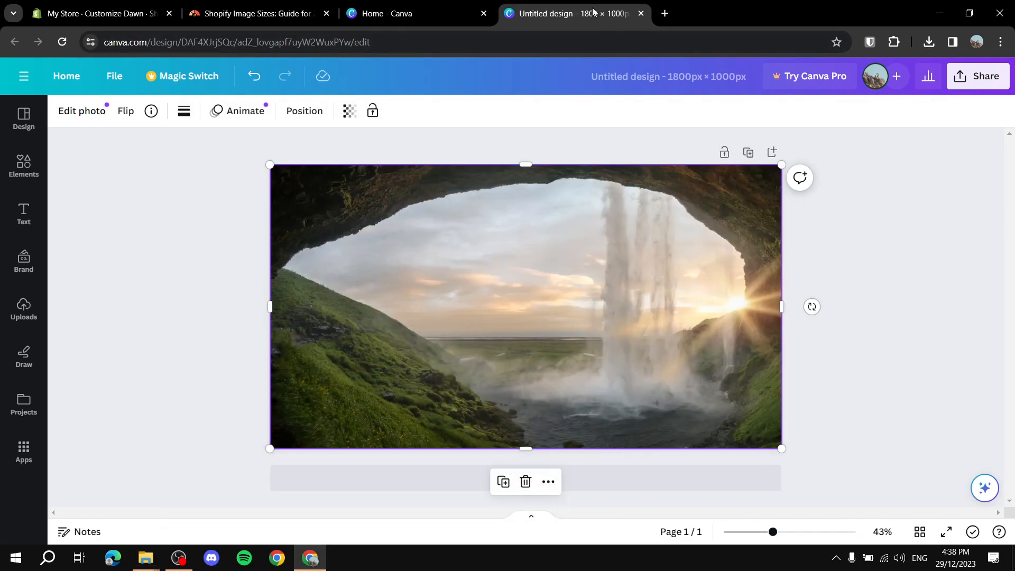
Close the Canva home page, search for "tiny png" in place of the Canva design and open tinypng.com
left_click(483, 13)
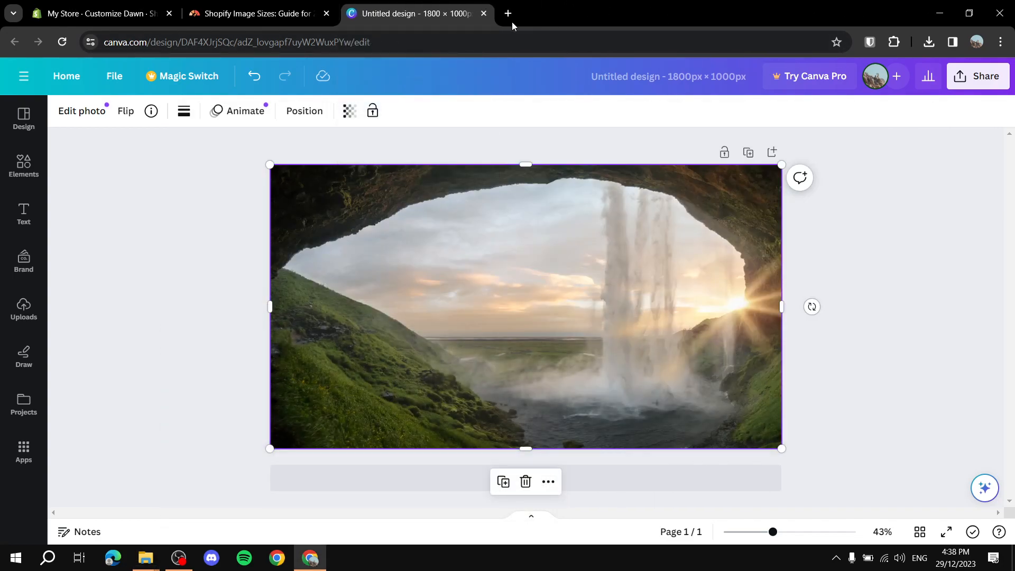
left_click(519, 37)
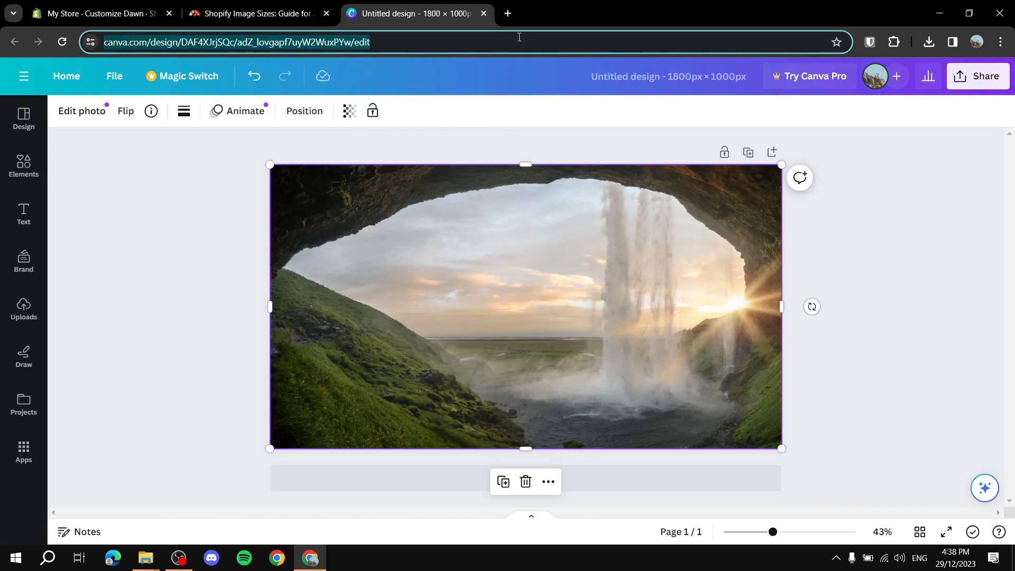
type("ti")
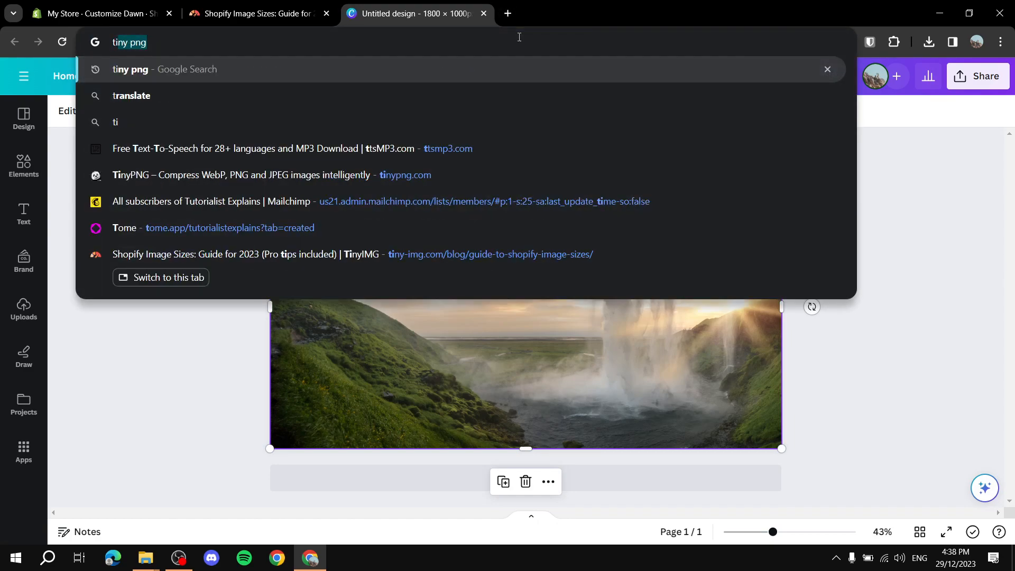
type("ny png")
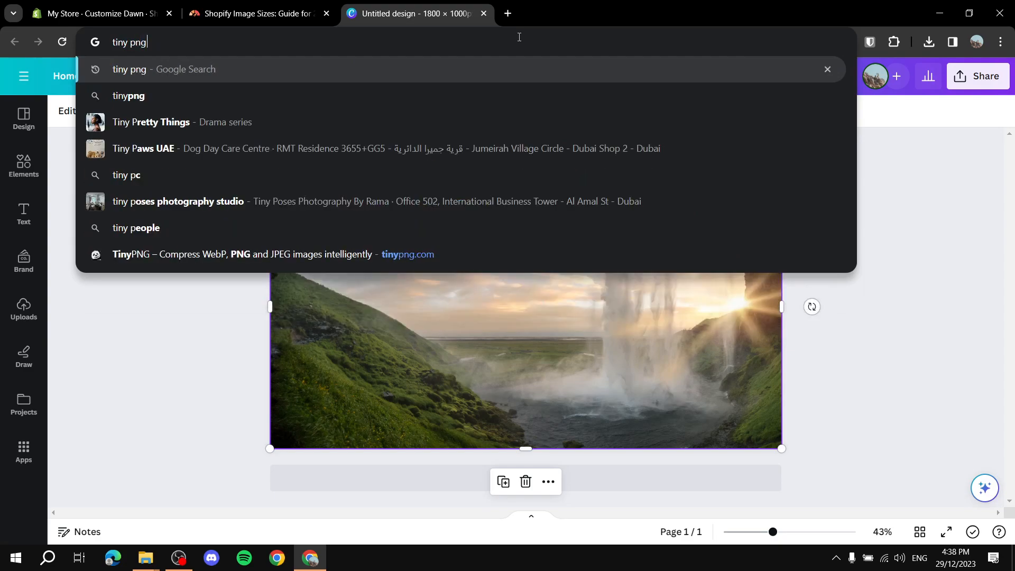
key("Return")
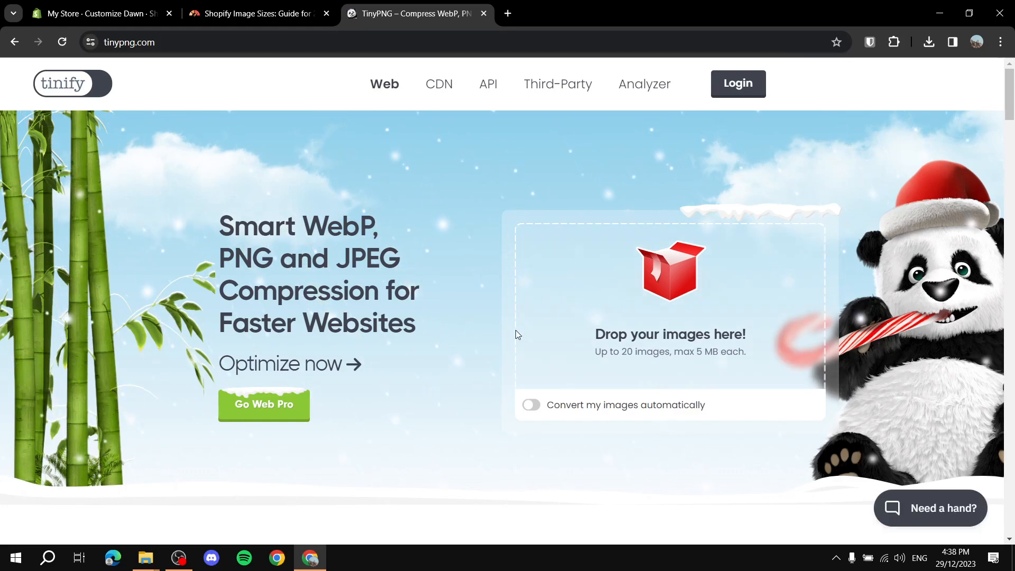
Compress Untitled design.png from the Downloads folder with TinyPNG and download the compressed result
left_click(147, 559)
left_click(199, 505)
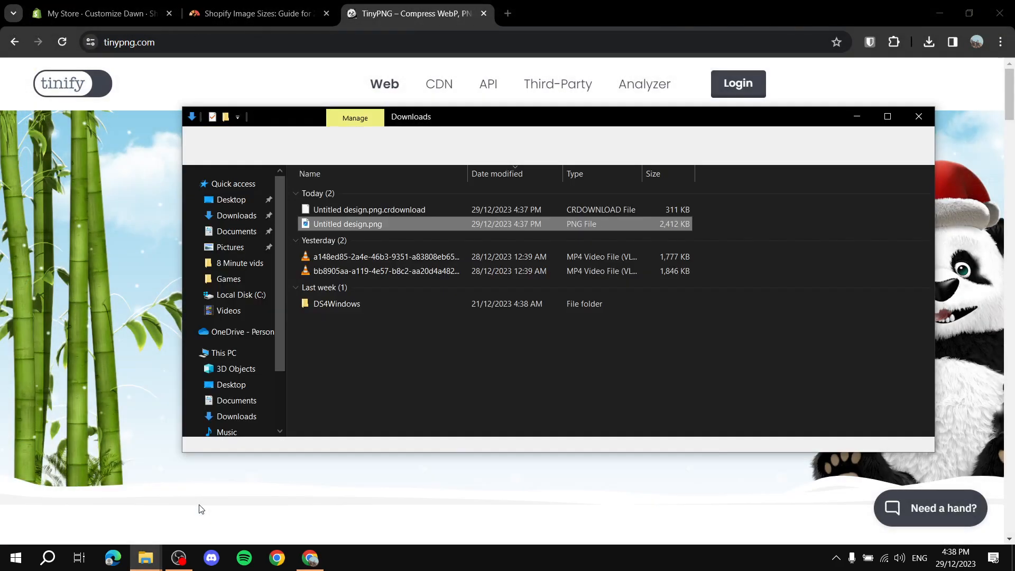
left_click_drag(363, 227, 608, 320)
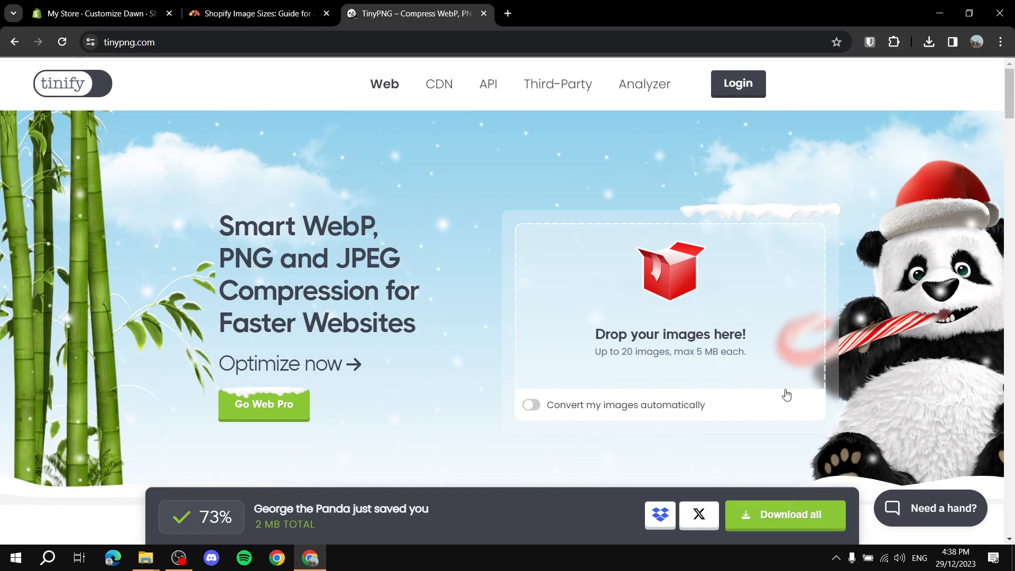
left_click(772, 524)
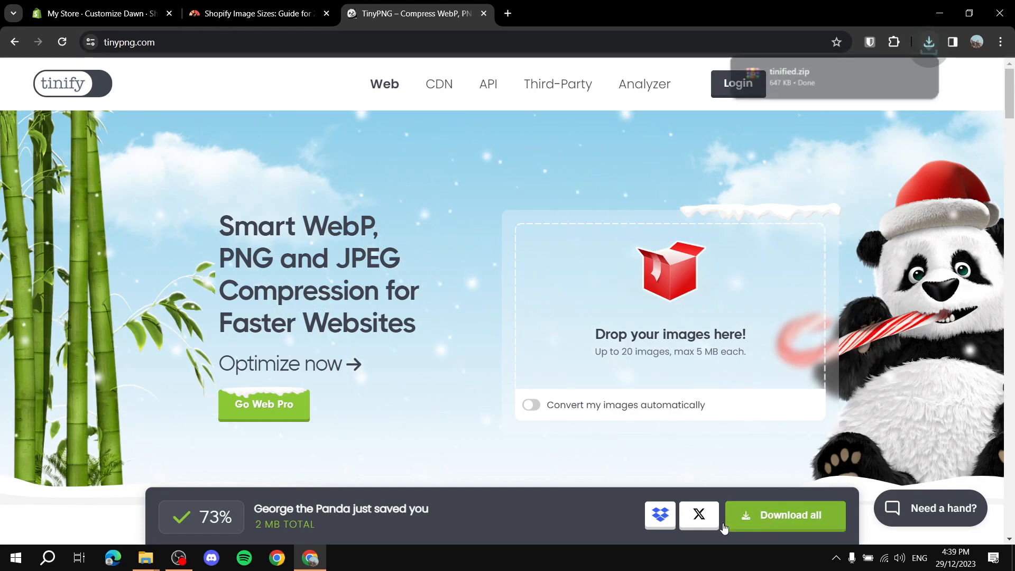
mouse_move(897, 75)
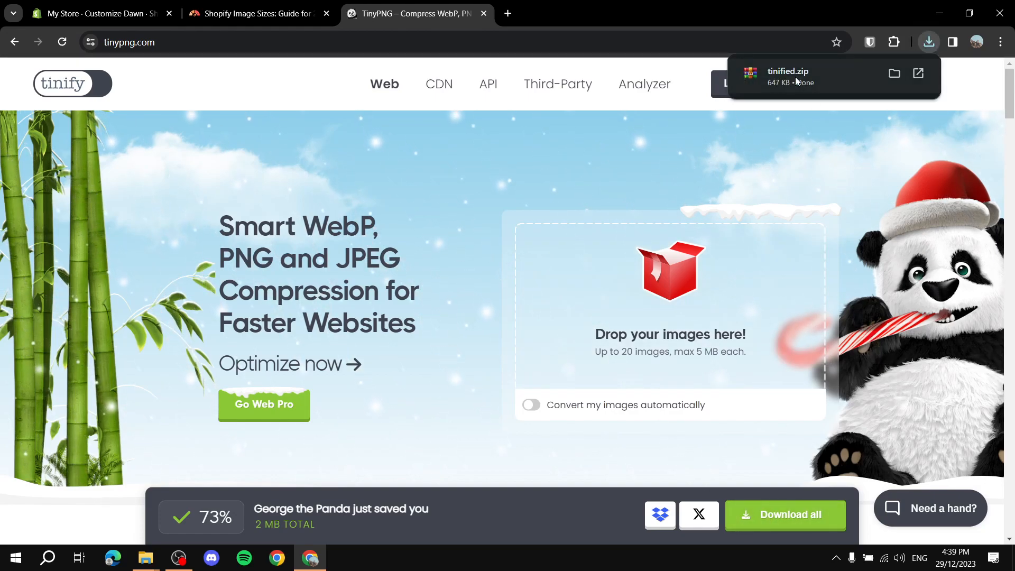
Show the downloaded tinified.zip in its folder and delete the uncompressed Untitled design.png
left_click(898, 75)
left_click(563, 227)
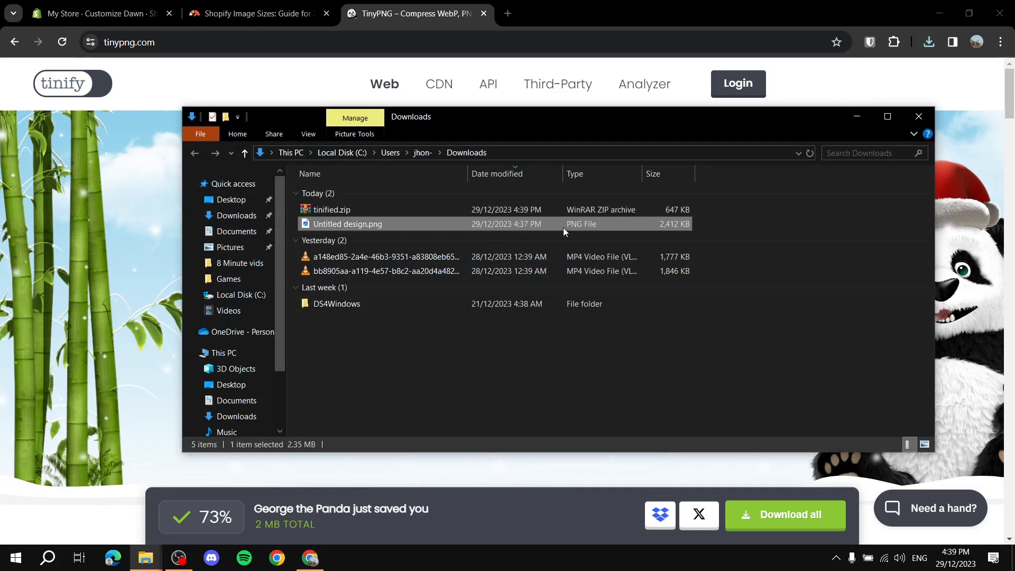
key("Delete")
Extract tinified.zip into the Downloads folder and delete the archive
left_click(531, 209)
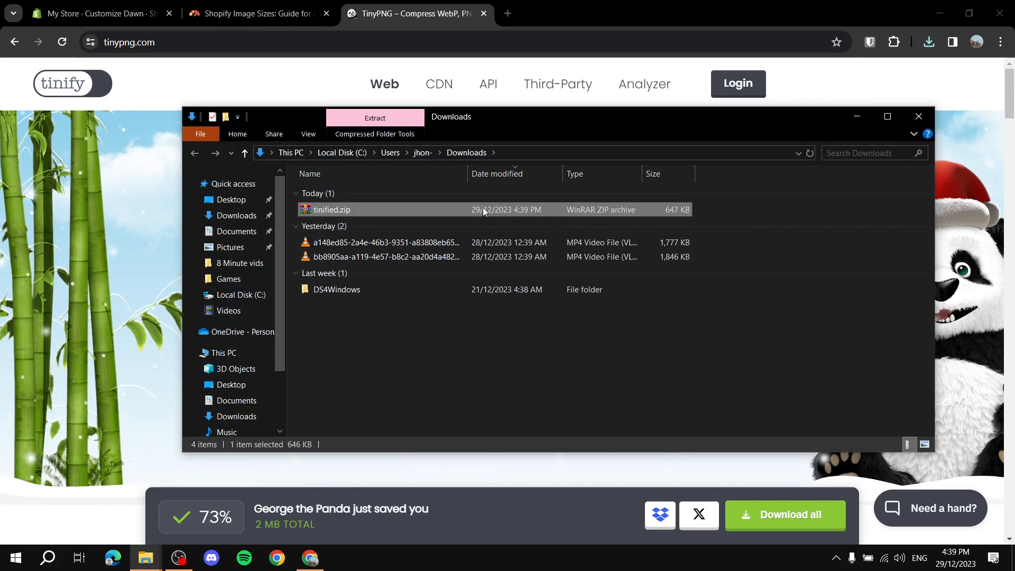
right_click(531, 209)
left_click(598, 278)
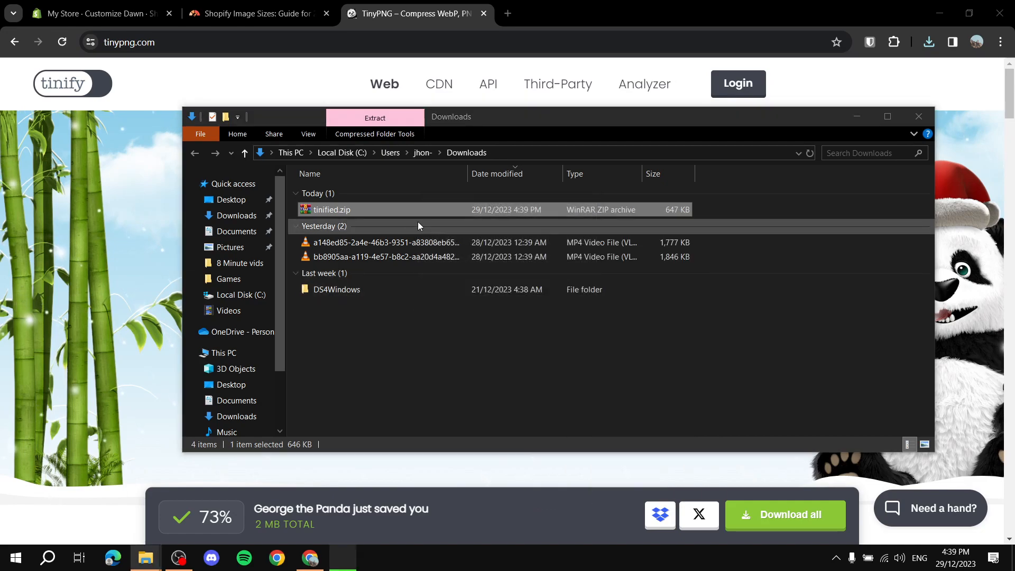
key("Delete")
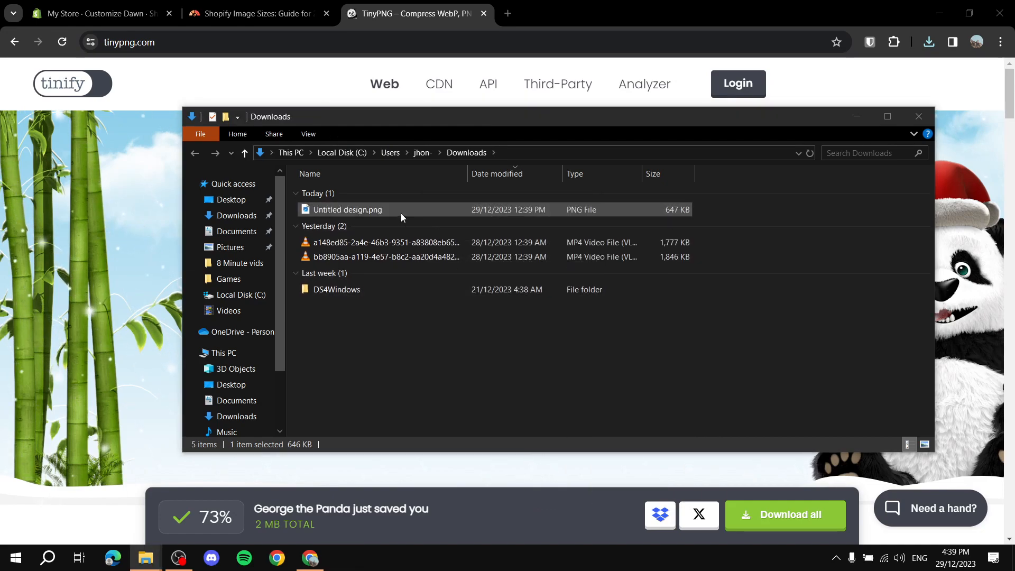
Check the file size of the compressed Untitled design.png in its properties, and highlight the saved percentage on the TinyPNG page
left_click(398, 210)
right_click(392, 207)
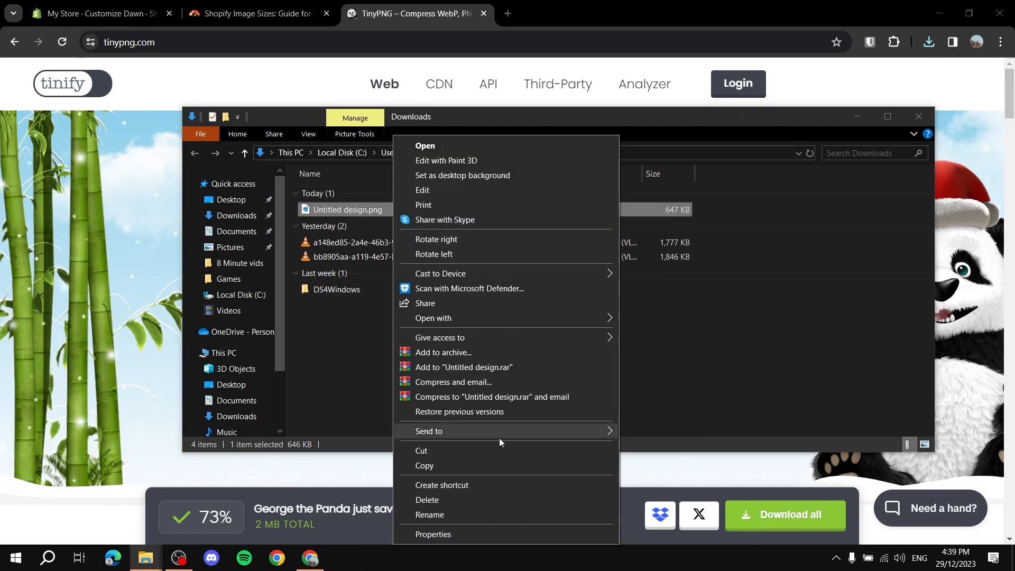
left_click(479, 535)
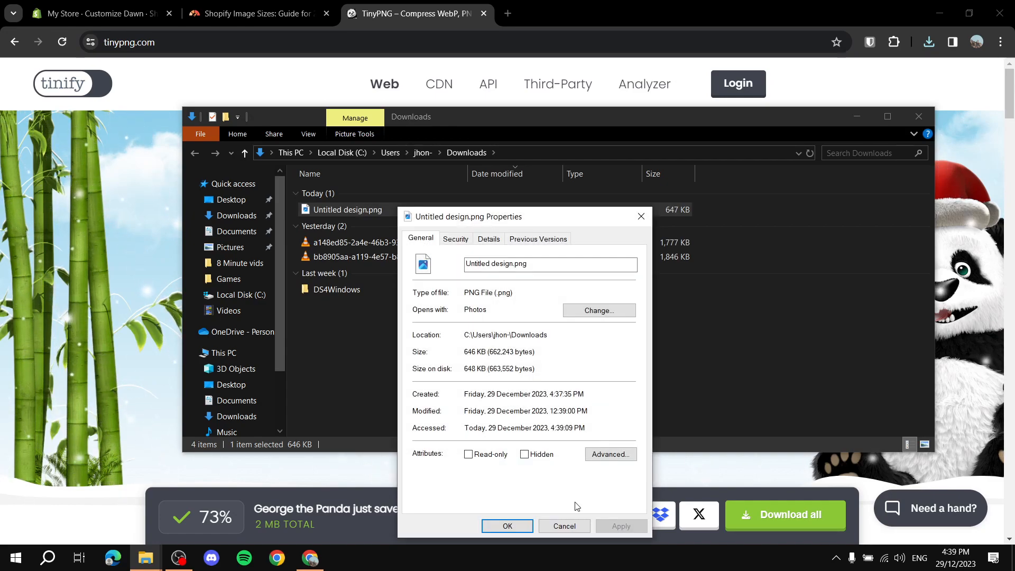
left_click(564, 526)
left_click(146, 558)
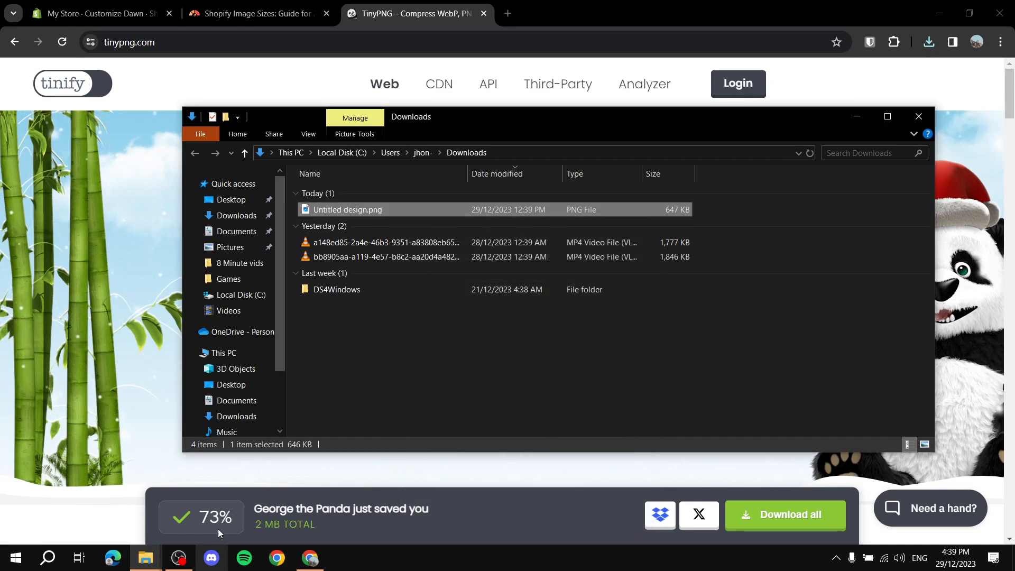
left_click_drag(201, 517, 239, 519)
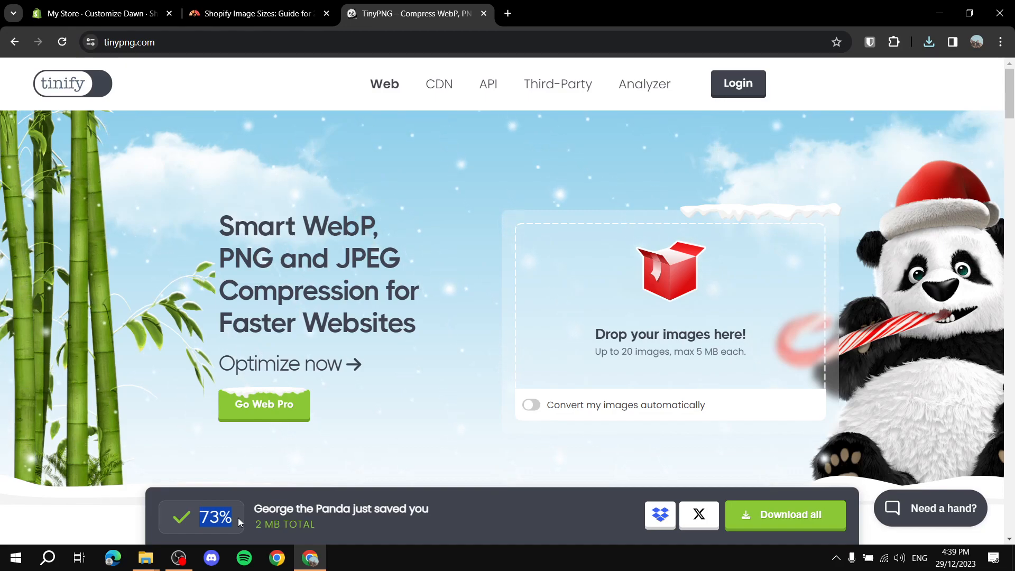
Close the TinyPNG page and the Videos folder window, and bring the Downloads folder back up
left_click(484, 13)
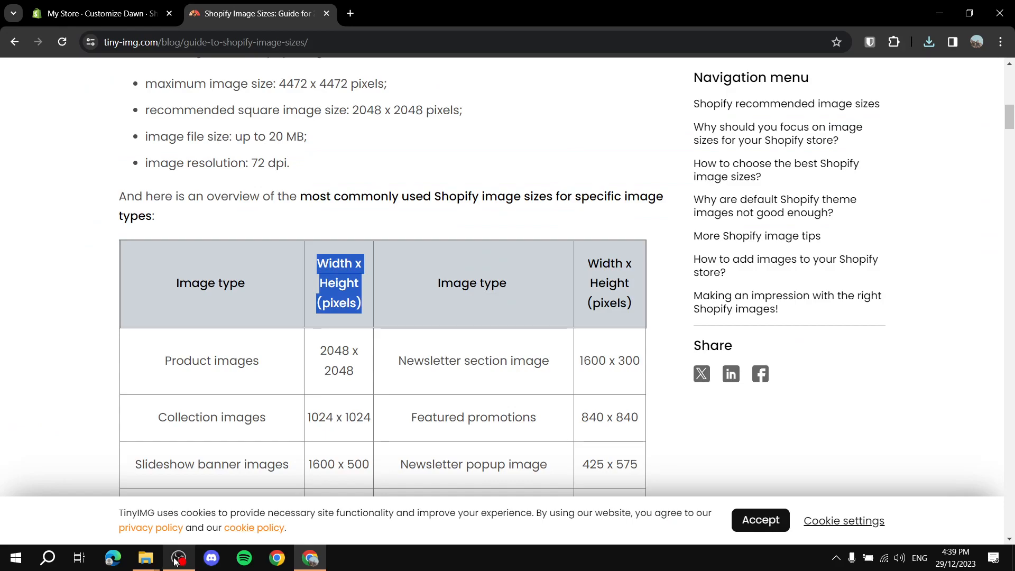
left_click(144, 560)
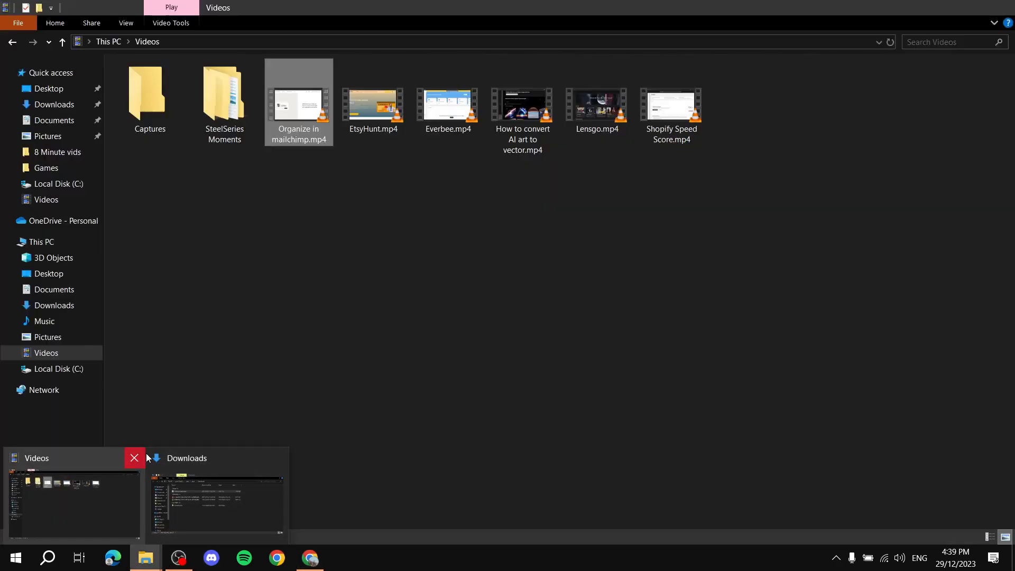
left_click(134, 455)
left_click(199, 497)
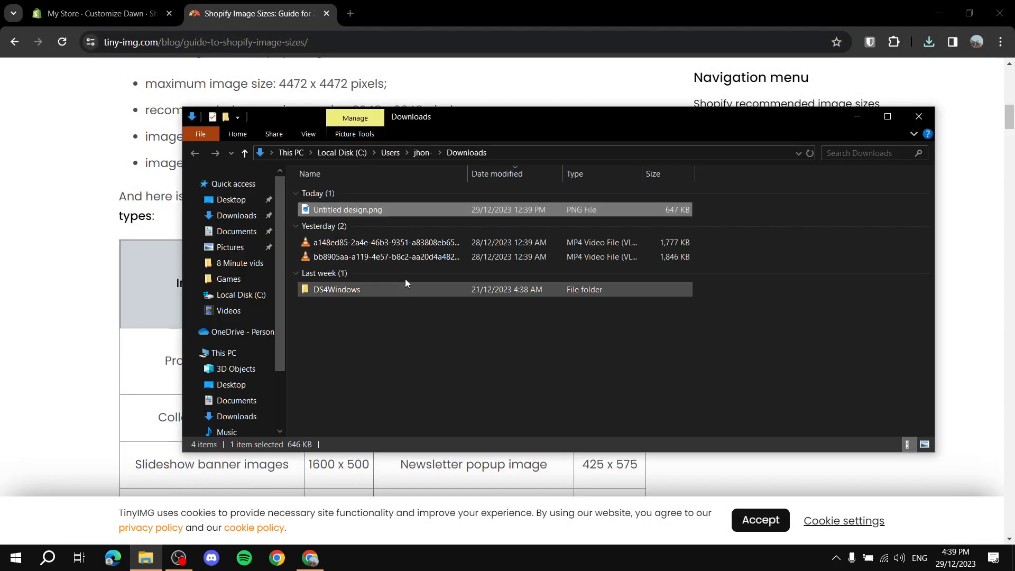
Rename Untitled design.png in the Downloads folder as Banner image.png
mouse_move(442, 211)
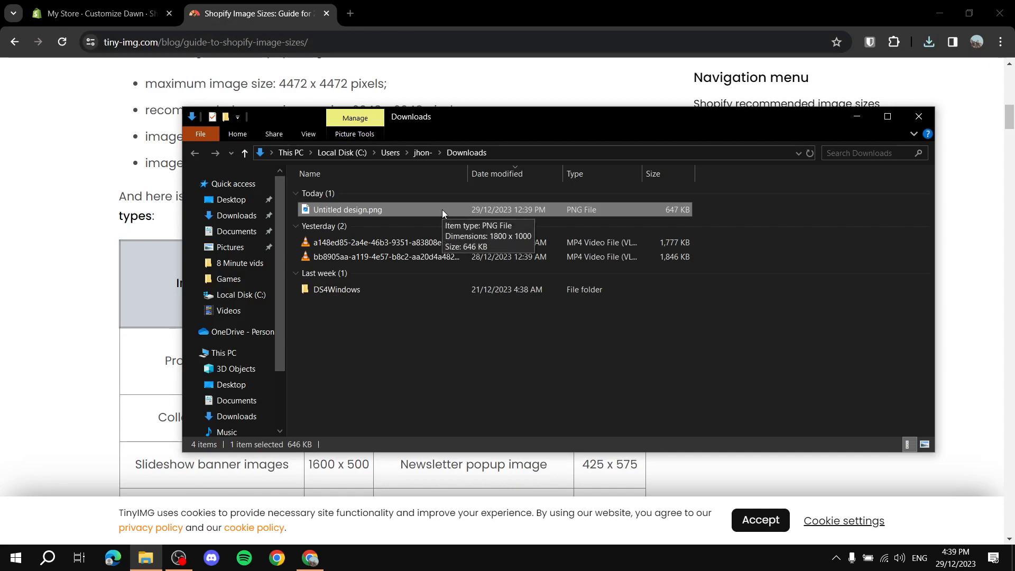
right_click(389, 210)
left_click(499, 519)
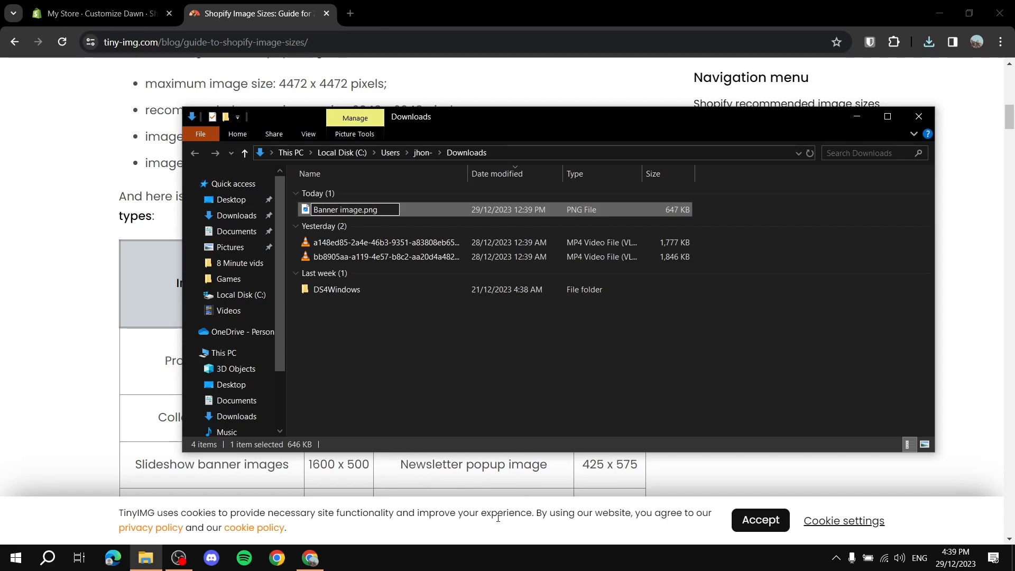
key("Return")
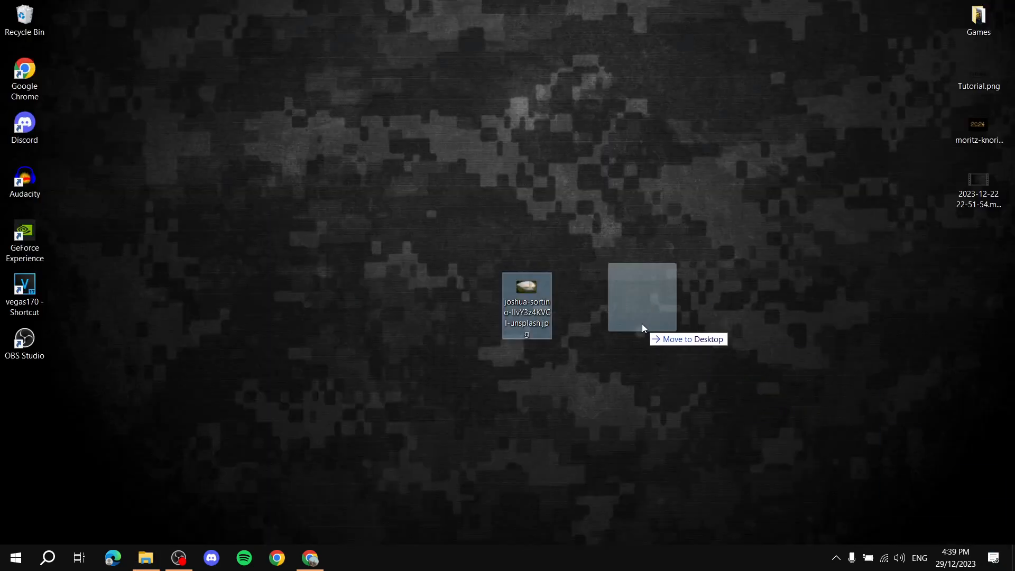
Move Banner image.png to the desktop and delete the original waterfall JPG there
left_click_drag(642, 323, 428, 278)
left_click_drag(479, 295, 505, 303)
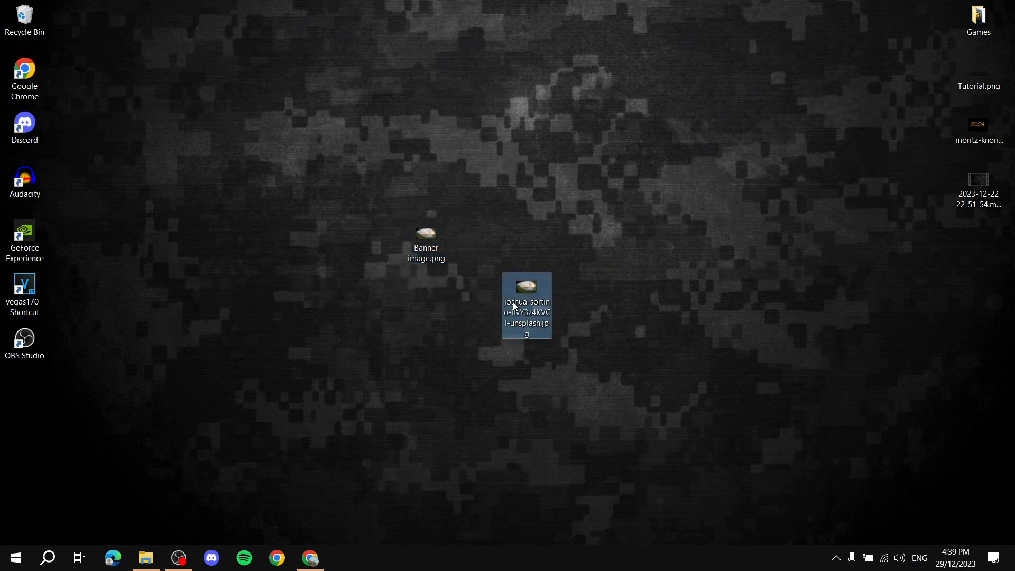
key("Delete")
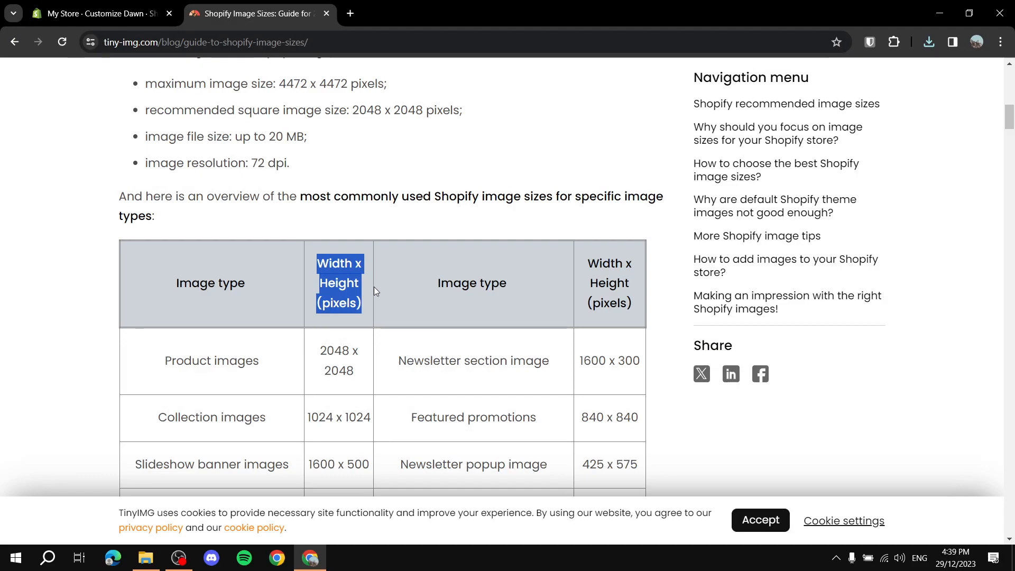
Switch to the Shopify admin, customize the Dawn theme and open the home page's Image banner section
left_click(100, 13)
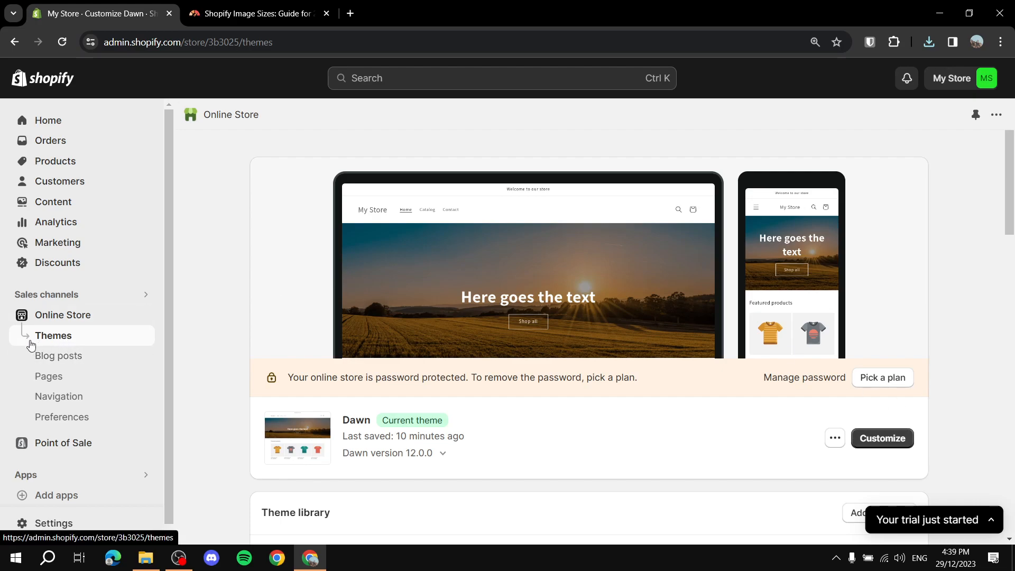
left_click(884, 437)
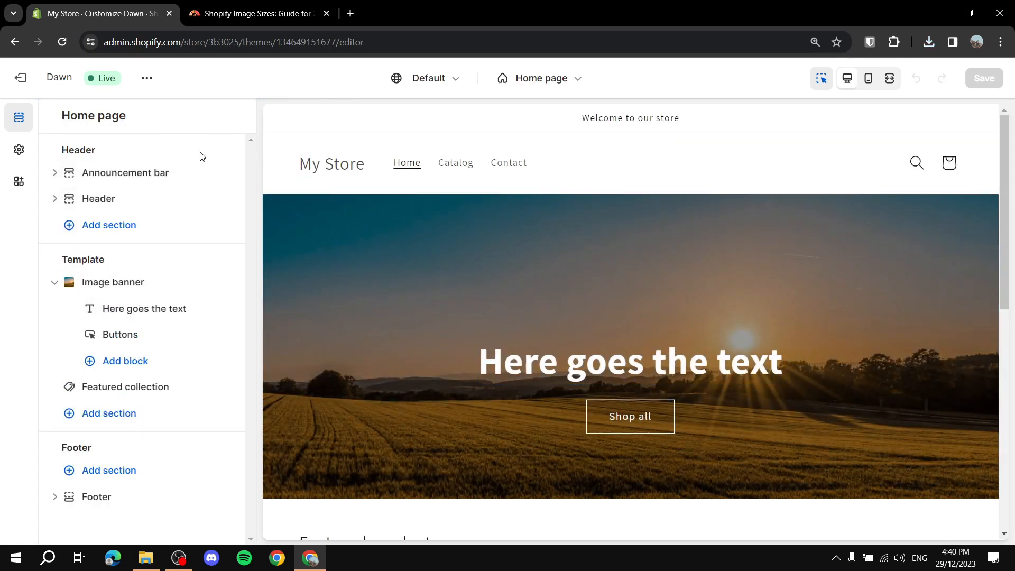
left_click(97, 284)
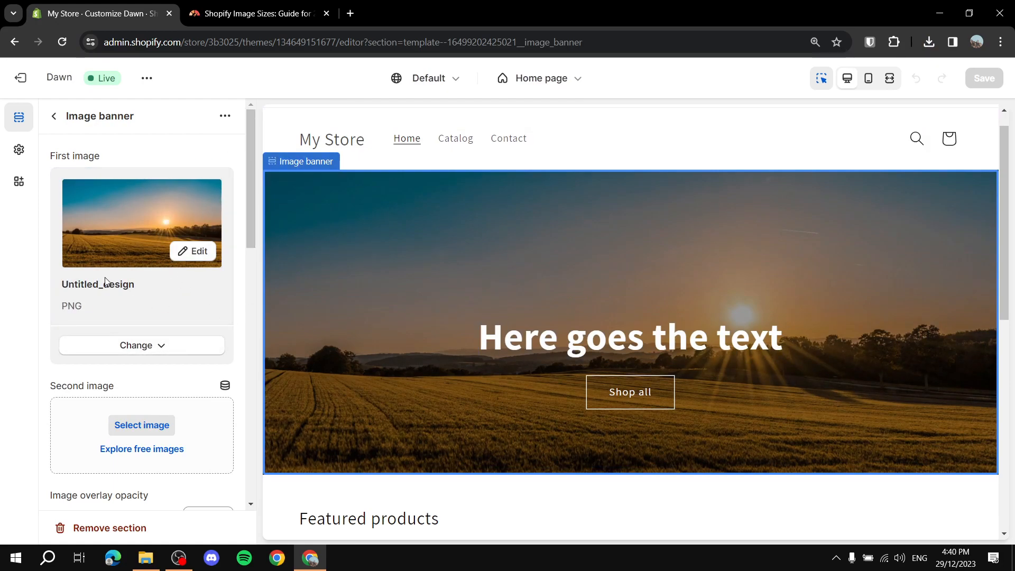
Review the first banner image's dimensions, URL handle and alt text in its preview, and close it without changes
left_click(195, 252)
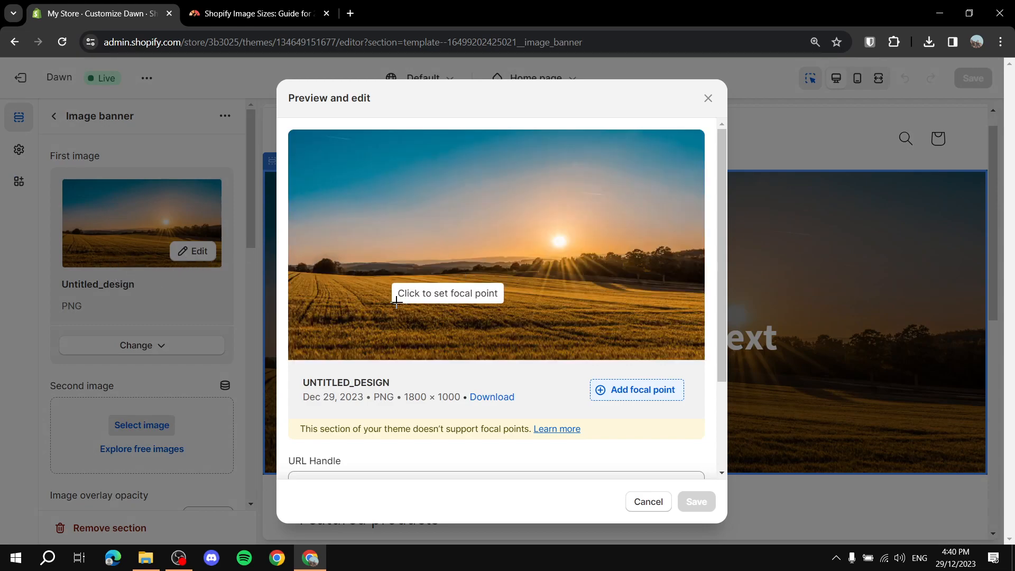
scroll(389, 383, "down", 3)
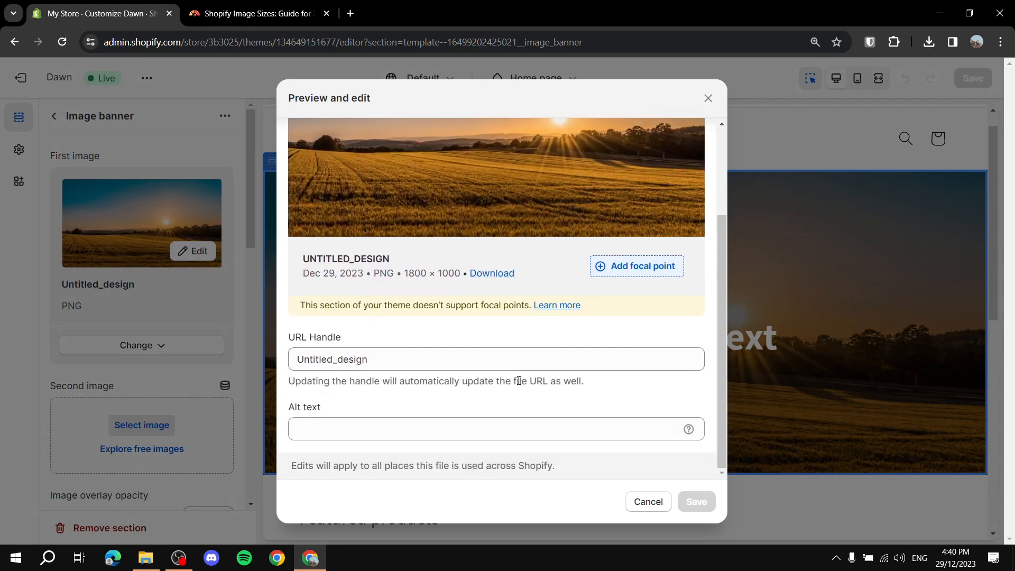
scroll(504, 383, "up", 3)
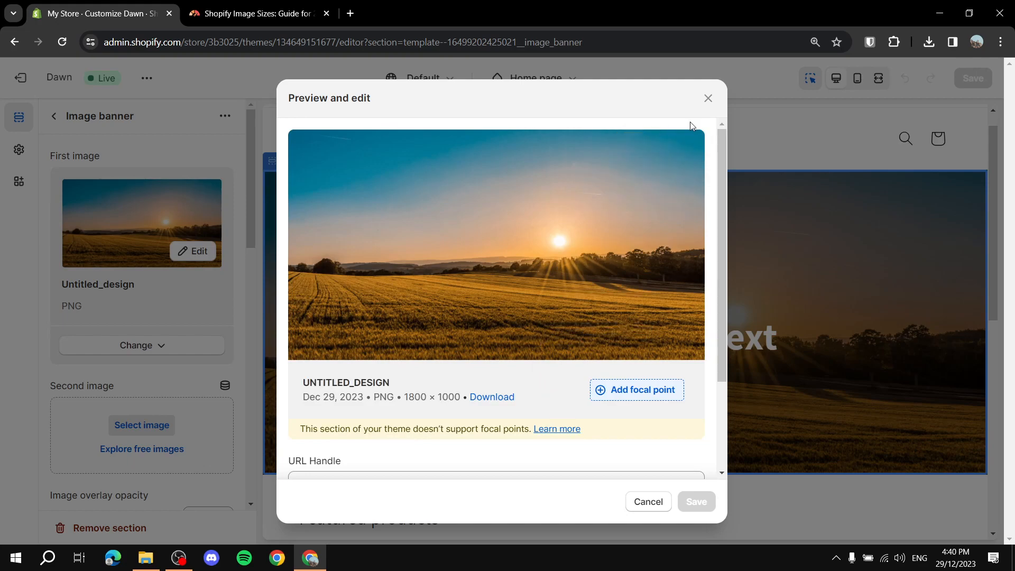
left_click(708, 99)
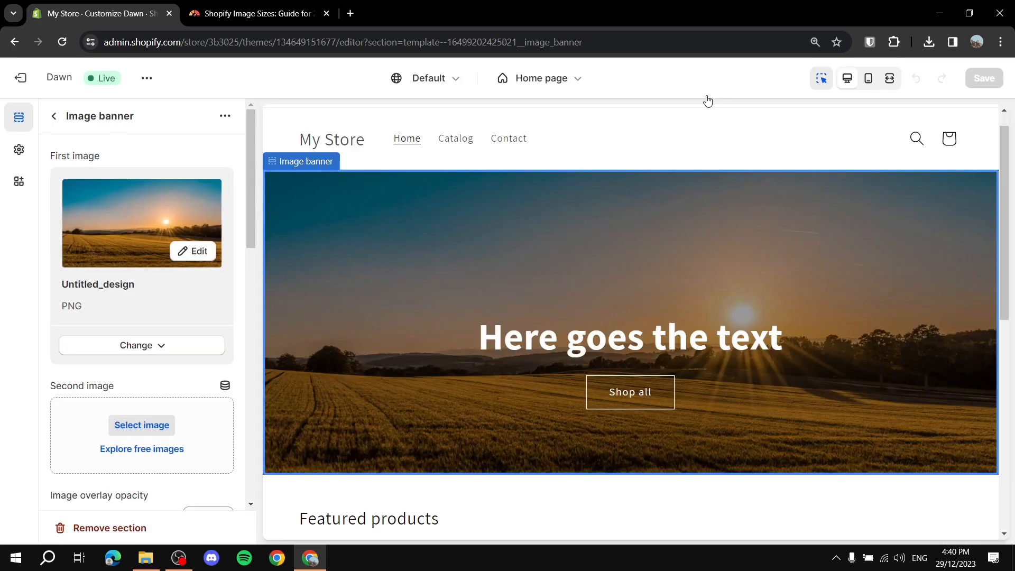
Replace the Image banner's first image with Banner image.png uploaded from the desktop to the store library
left_click(161, 349)
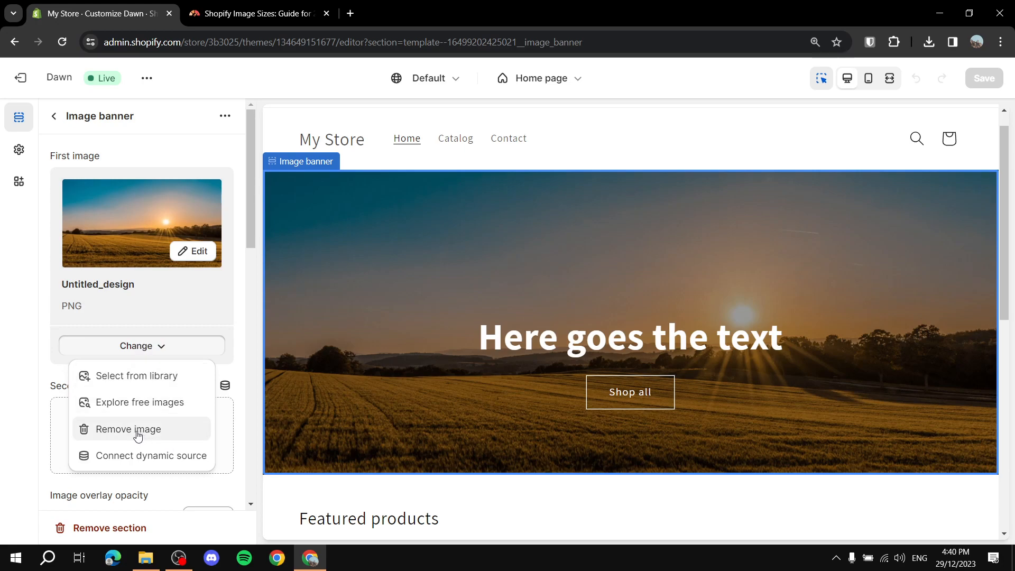
left_click(162, 389)
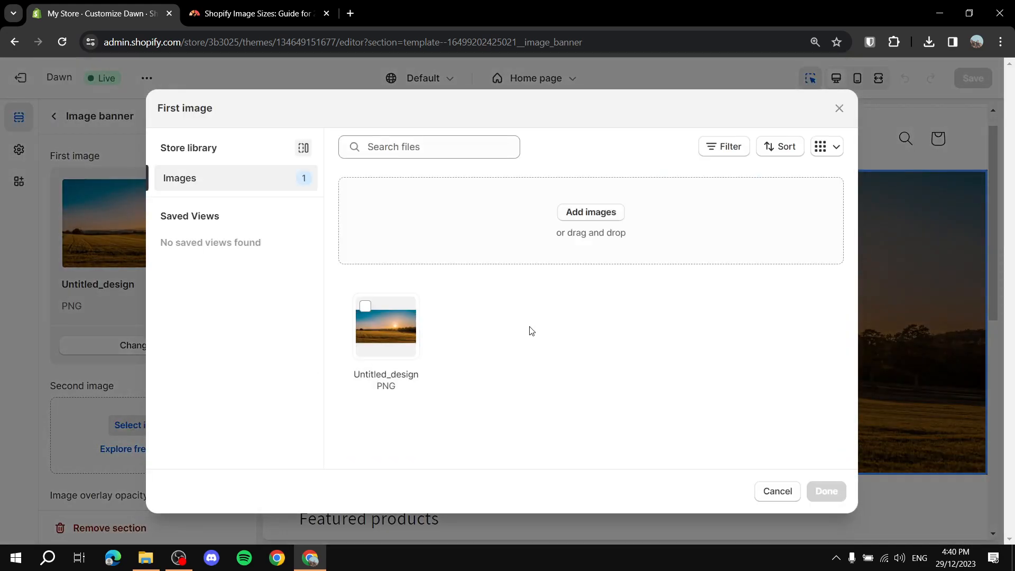
left_click(607, 262)
left_click(382, 296)
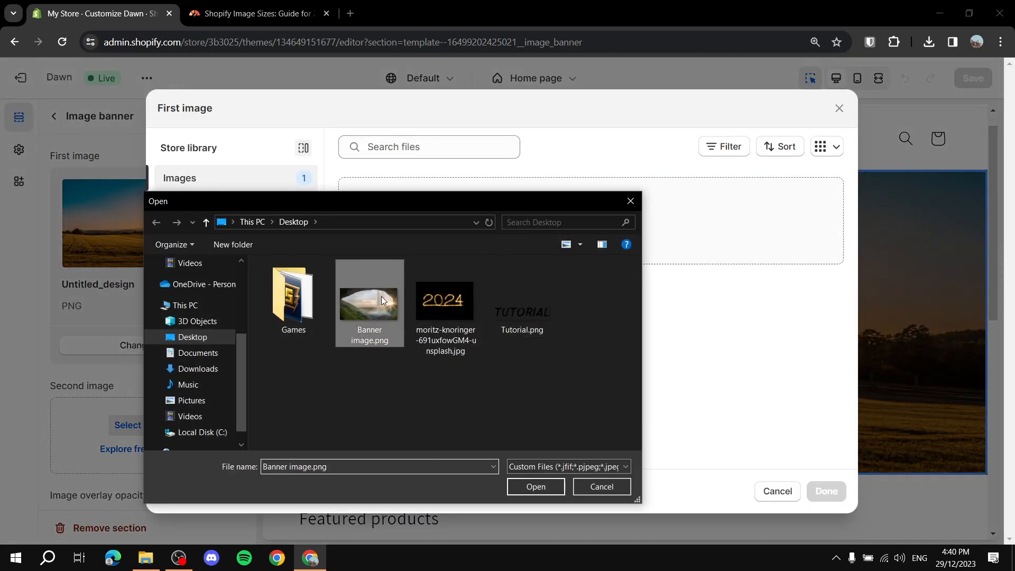
double_click(382, 300)
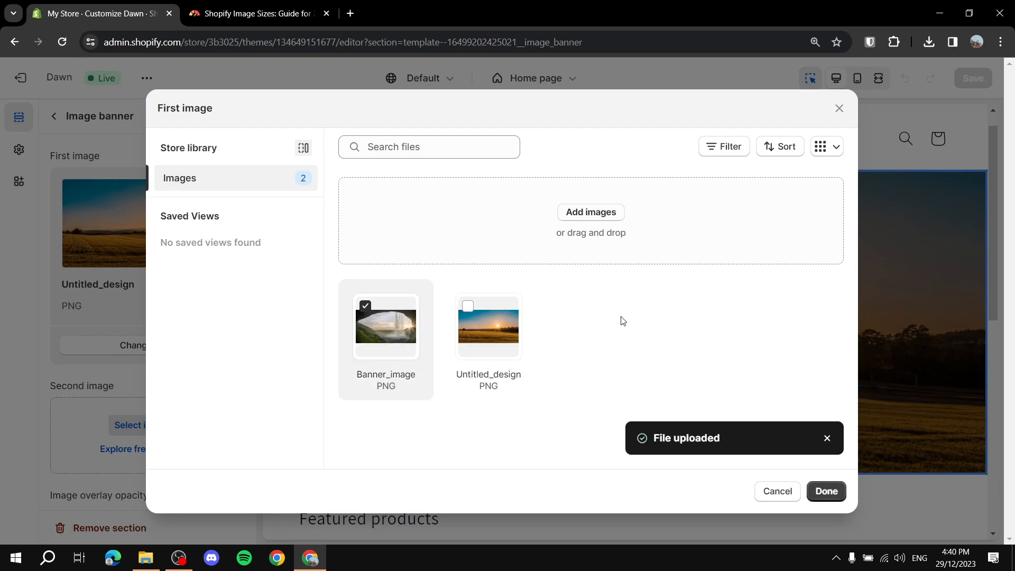
left_click(825, 491)
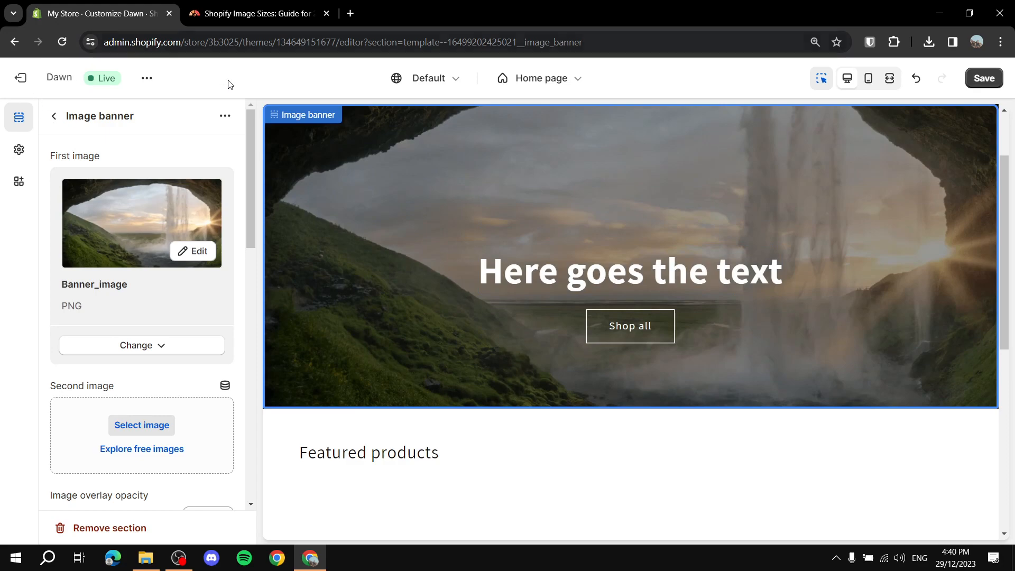
Set the Image banner's height to Medium and review the banner in the store preview
scroll(497, 214, "up", 1)
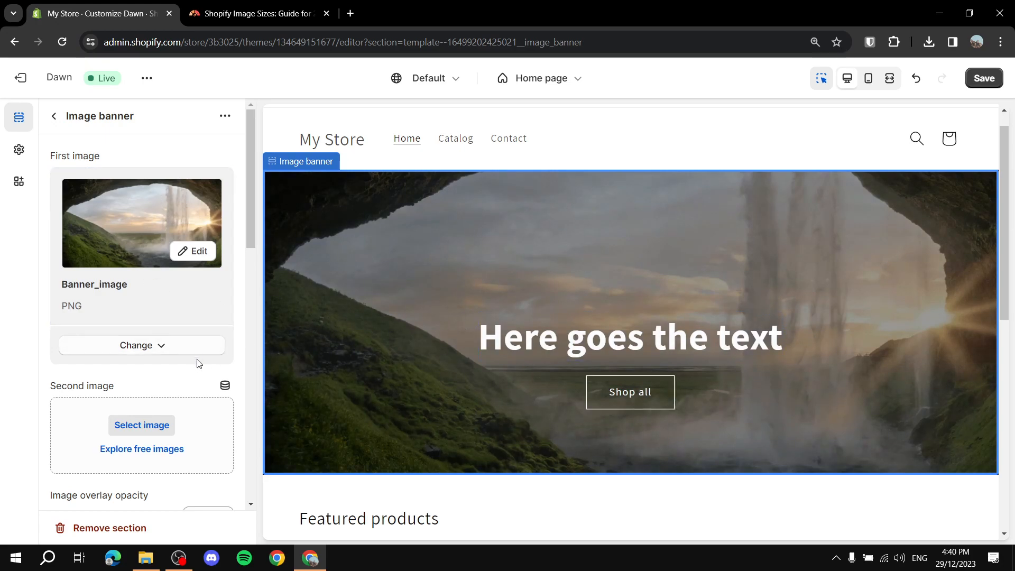
scroll(204, 361, "down", 4)
scroll(191, 190, "up", 4)
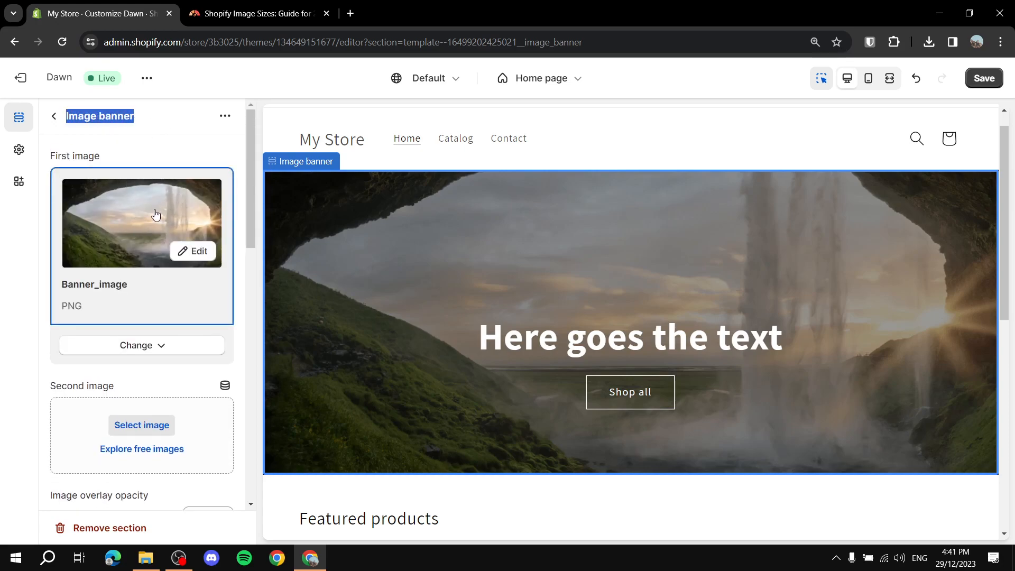
scroll(163, 241, "down", 5)
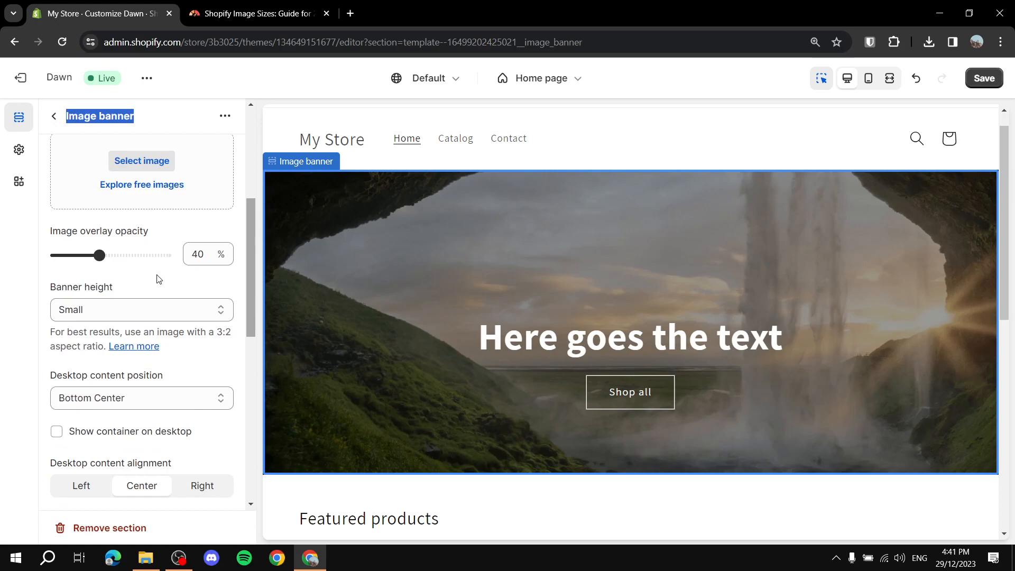
left_click(46, 292)
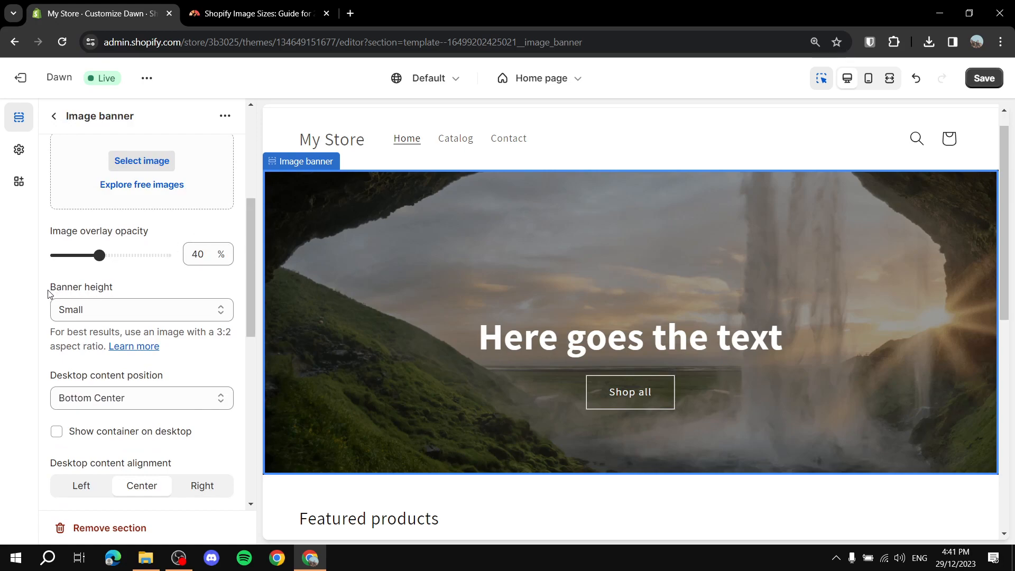
left_click(110, 312)
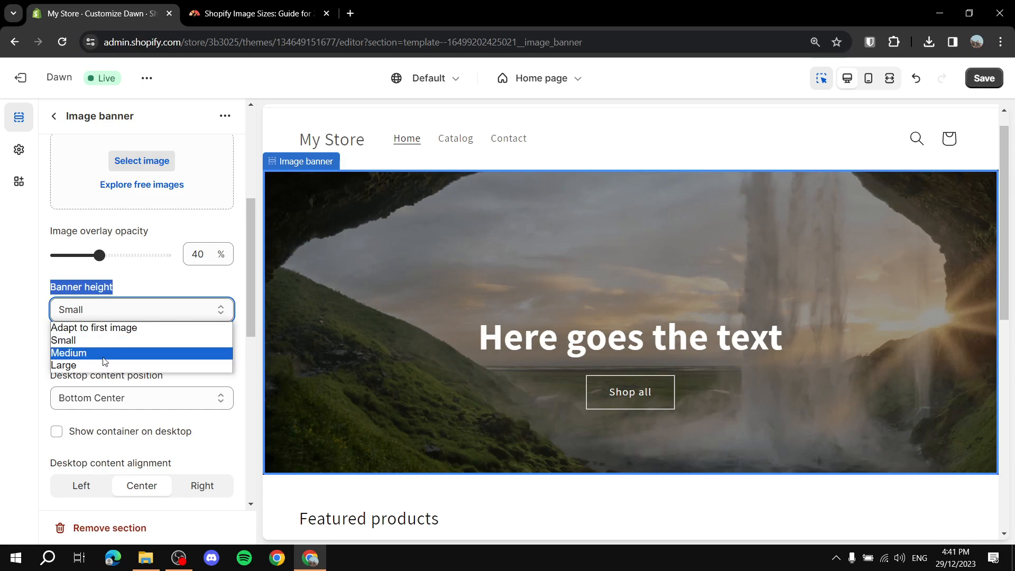
left_click(82, 356)
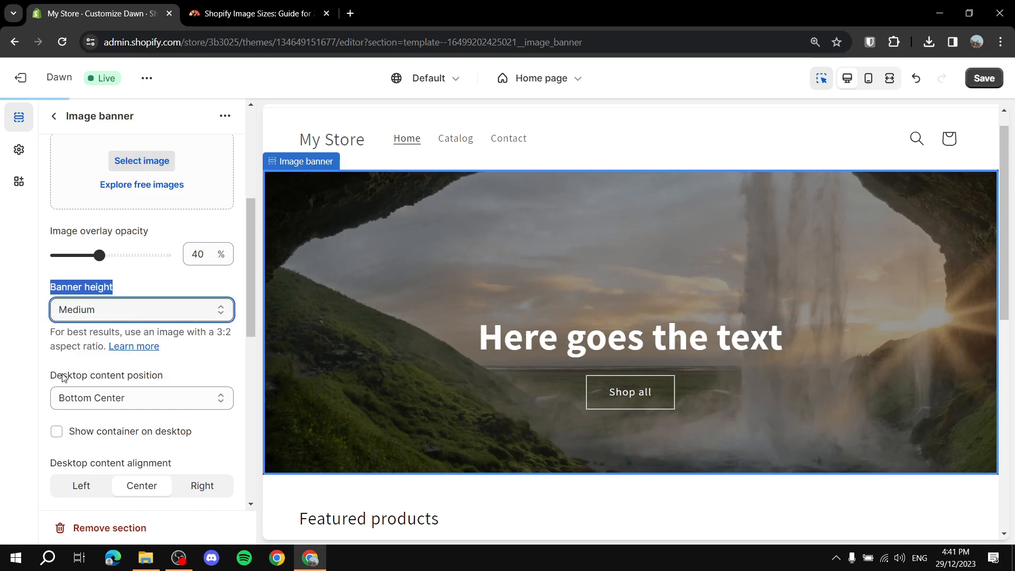
scroll(634, 264, "down", 4)
scroll(602, 295, "up", 4)
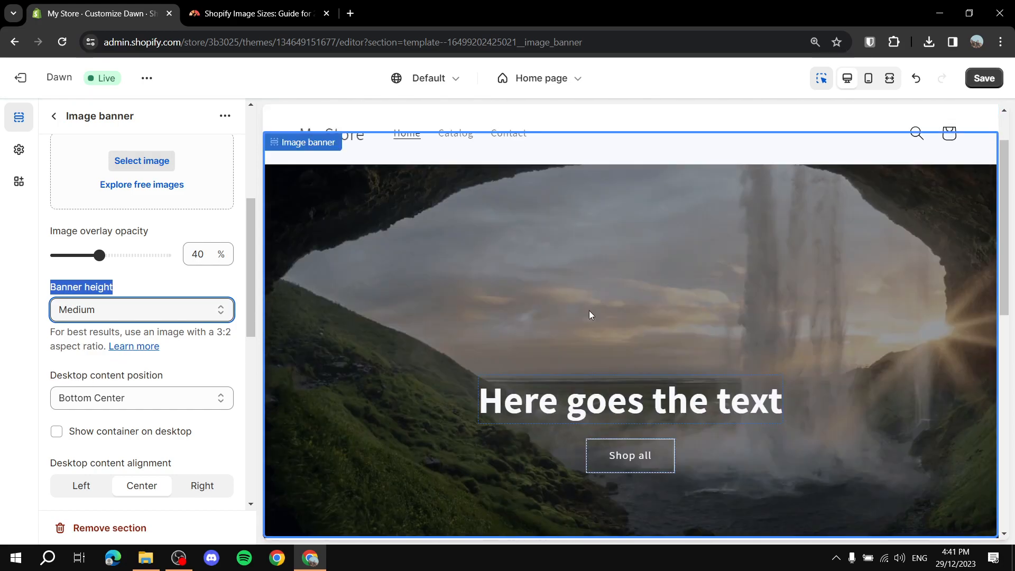
Review the banner in the store preview and its position, alignment, color scheme, animation and mobile settings, and return to the home page's section list
left_click(207, 367)
scroll(816, 352, "down", 3)
scroll(784, 349, "up", 3)
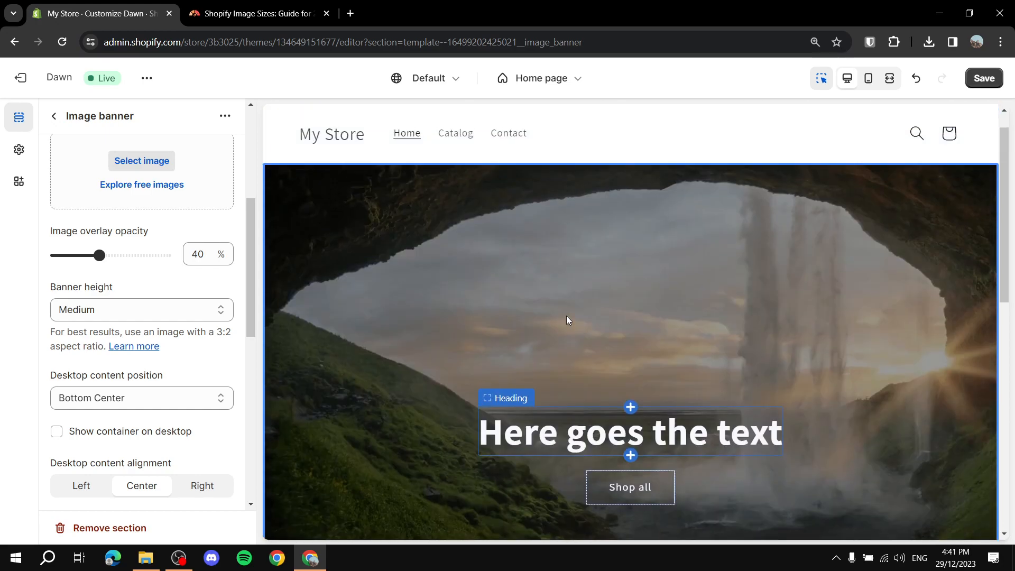
scroll(66, 292, "down", 3)
scroll(100, 294, "up", 3)
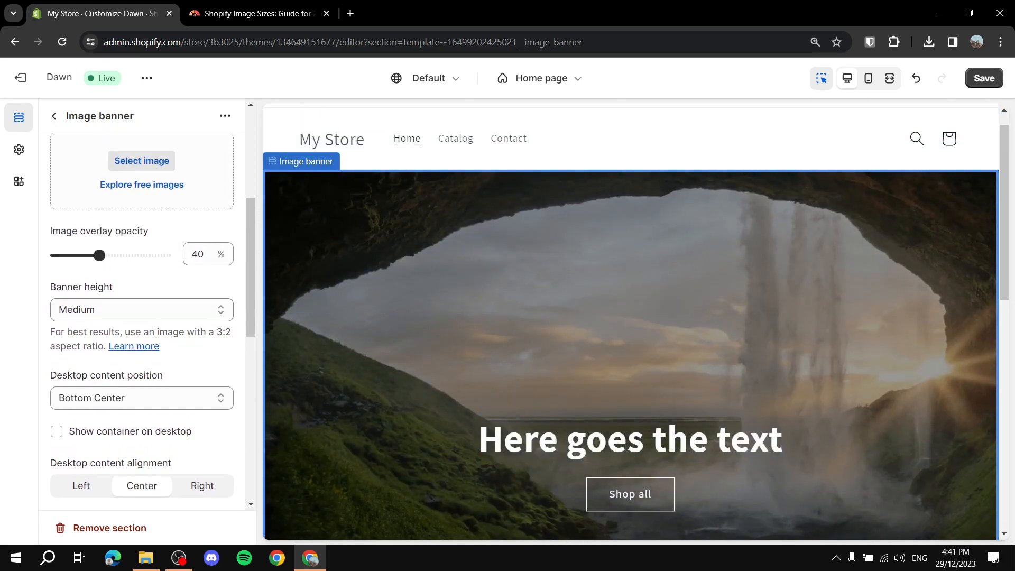
scroll(153, 334, "down", 3)
scroll(226, 347, "down", 7)
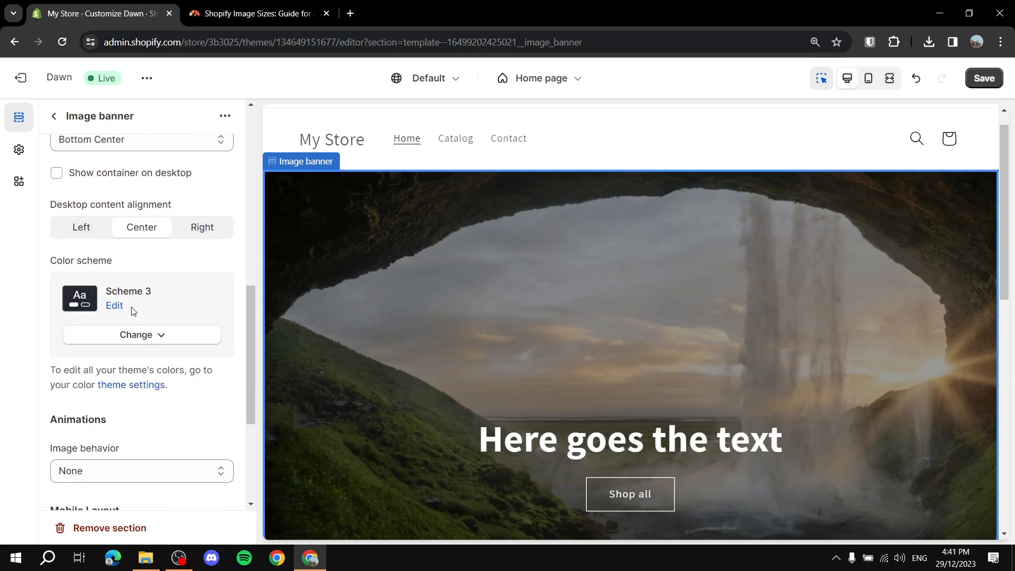
scroll(100, 380, "up", 7)
scroll(89, 353, "down", 4)
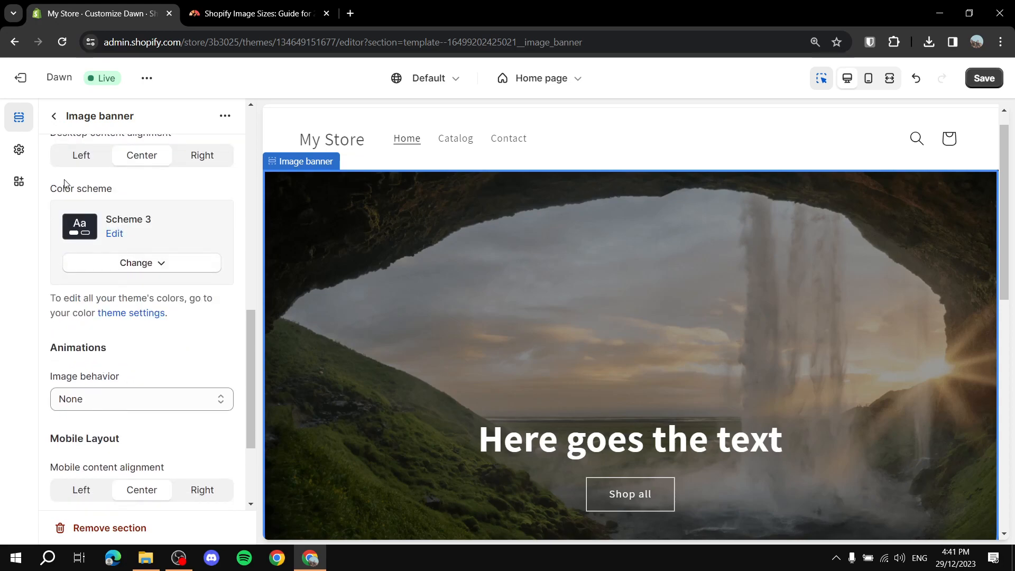
scroll(130, 293, "down", 3)
scroll(192, 239, "up", 10)
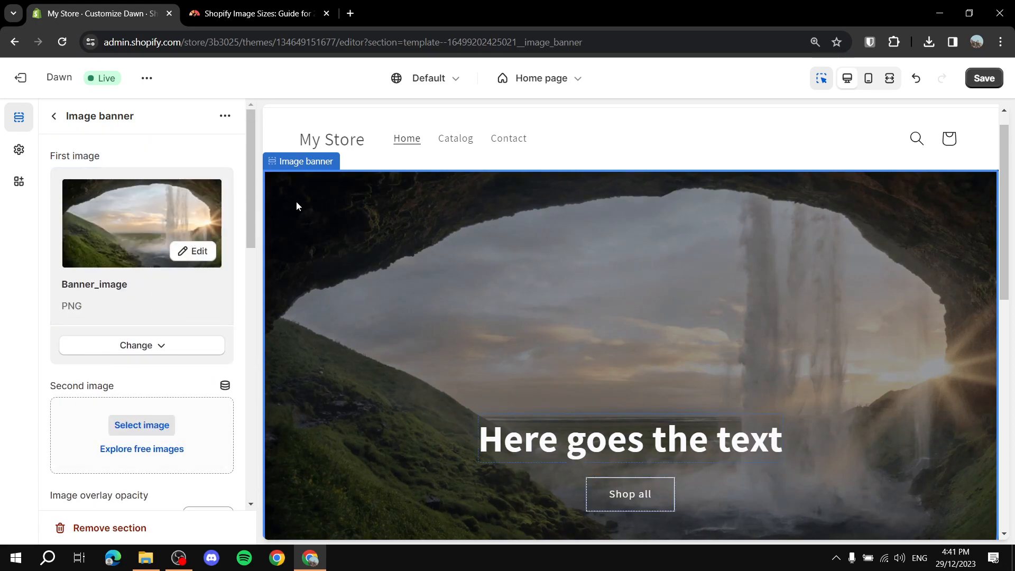
left_click(55, 117)
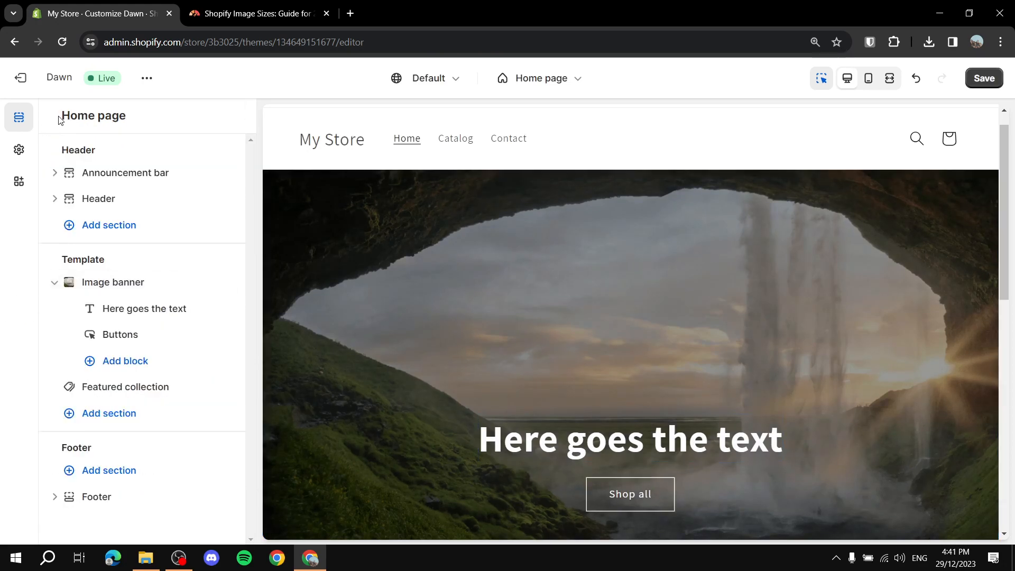
Switch to the TinyIMG guide and review its table of image sizes by type and the general Shopify image size recommendations
left_click(254, 13)
scroll(359, 327, "down", 2)
left_click(385, 335)
scroll(341, 289, "down", 2)
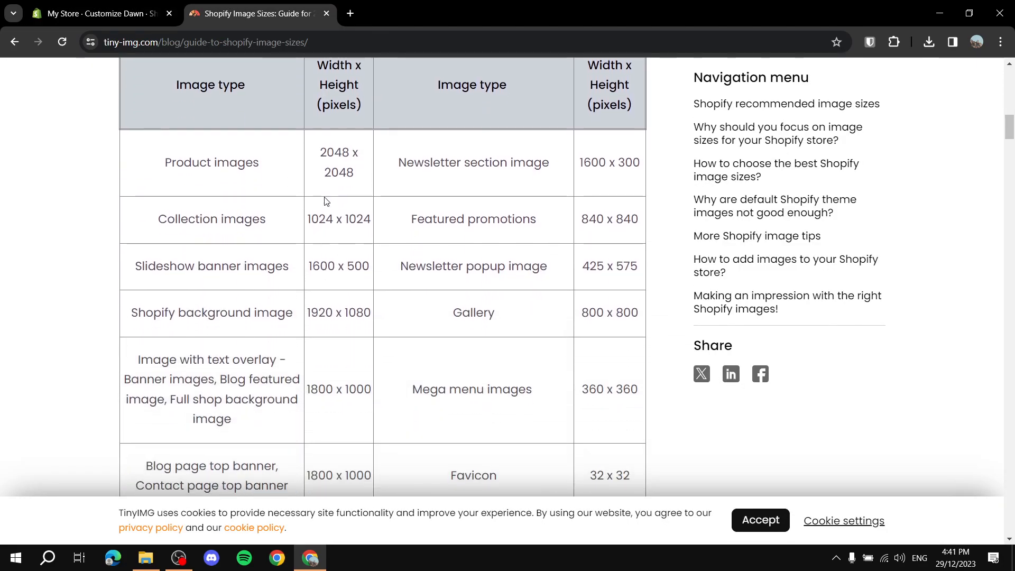
scroll(338, 217, "down", 5)
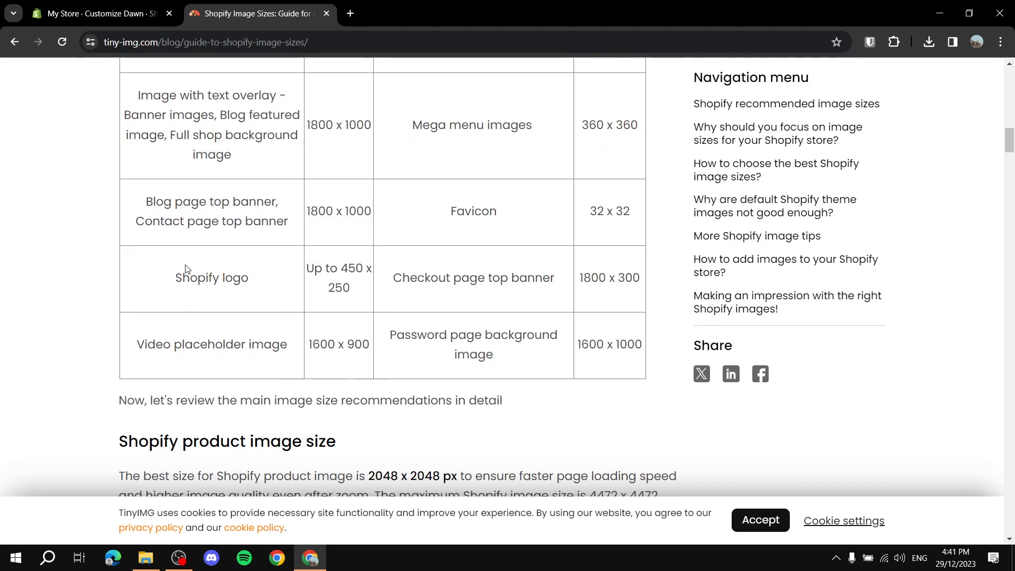
scroll(167, 296, "up", 4)
scroll(222, 317, "up", 2)
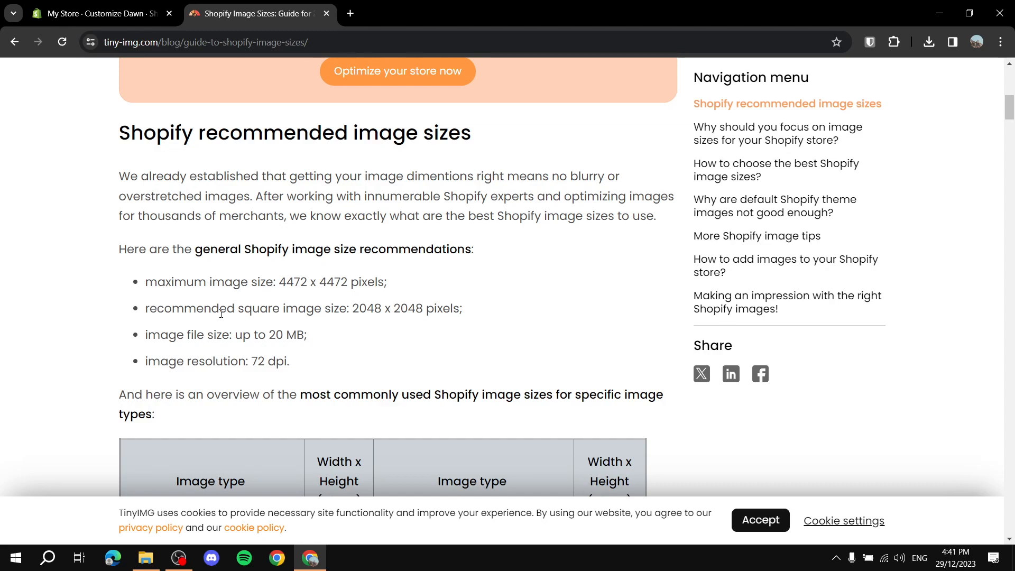
Return to the Shopify theme editor, reopen the Image banner section and check its settings and the banner's appearance in the preview
left_click(100, 13)
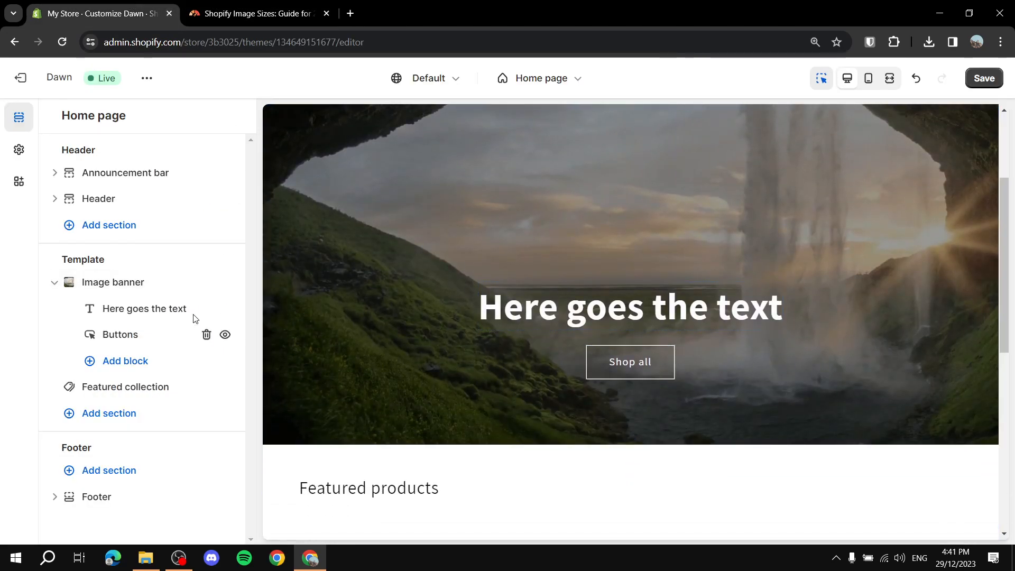
left_click(134, 280)
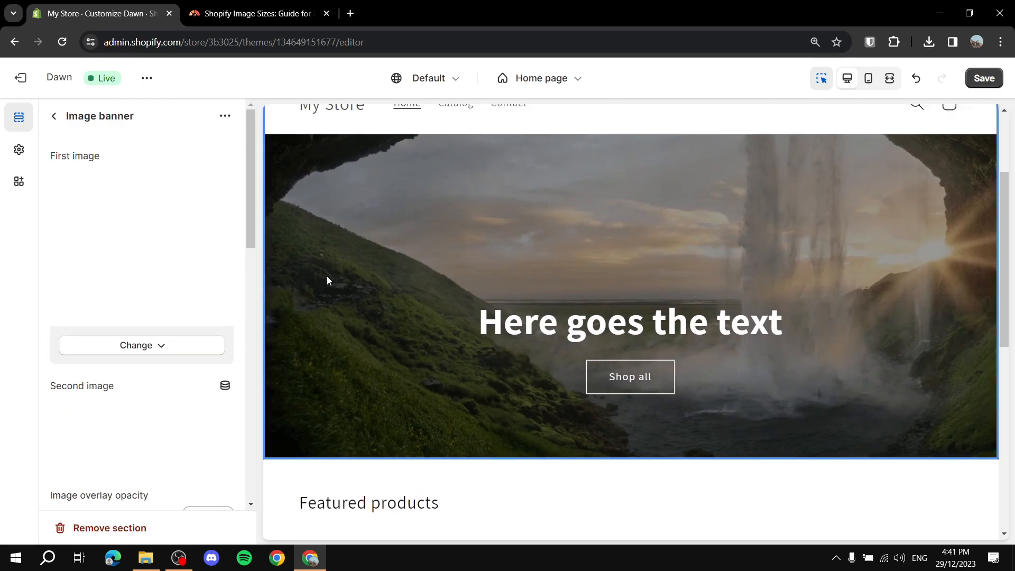
scroll(158, 418, "down", 6)
scroll(159, 419, "up", 4)
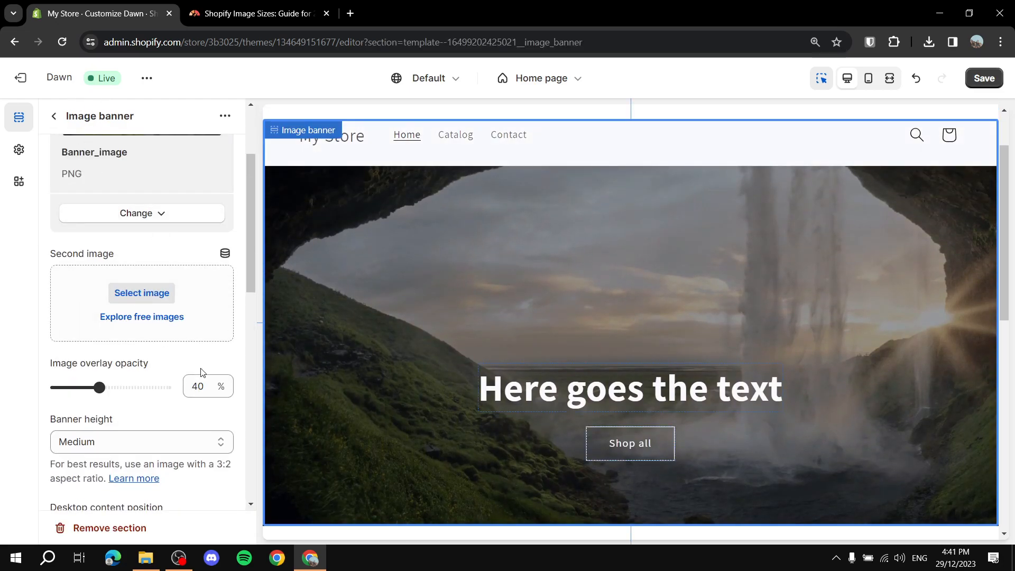
scroll(156, 415, "down", 8)
scroll(151, 408, "up", 8)
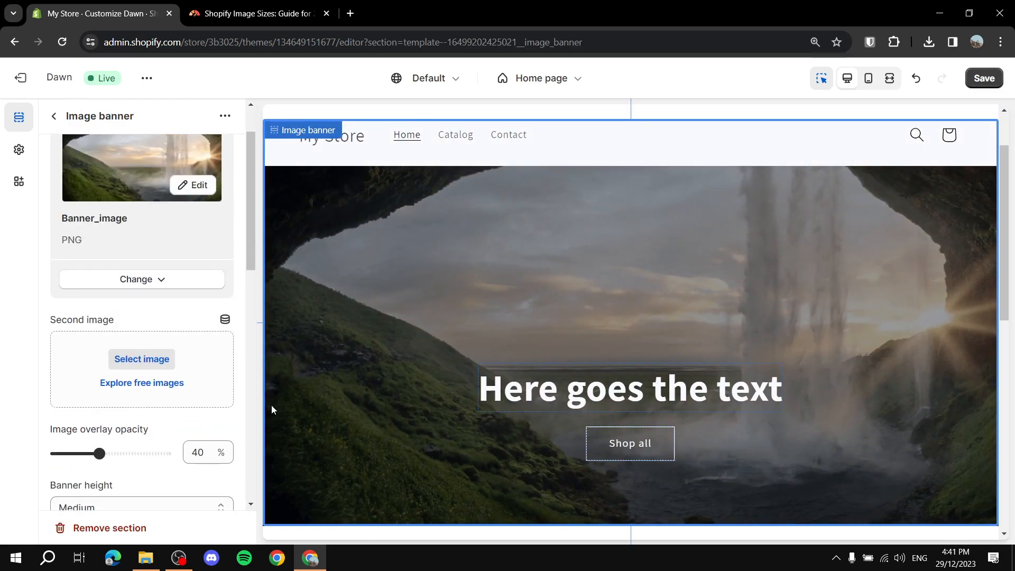
scroll(605, 402, "up", 2)
scroll(606, 405, "down", 4)
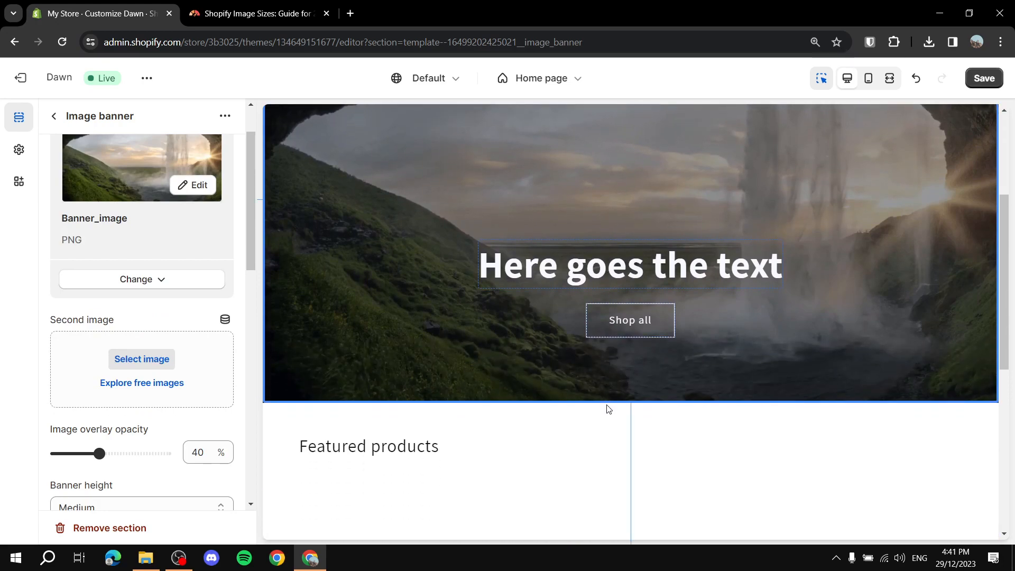
scroll(608, 408, "up", 4)
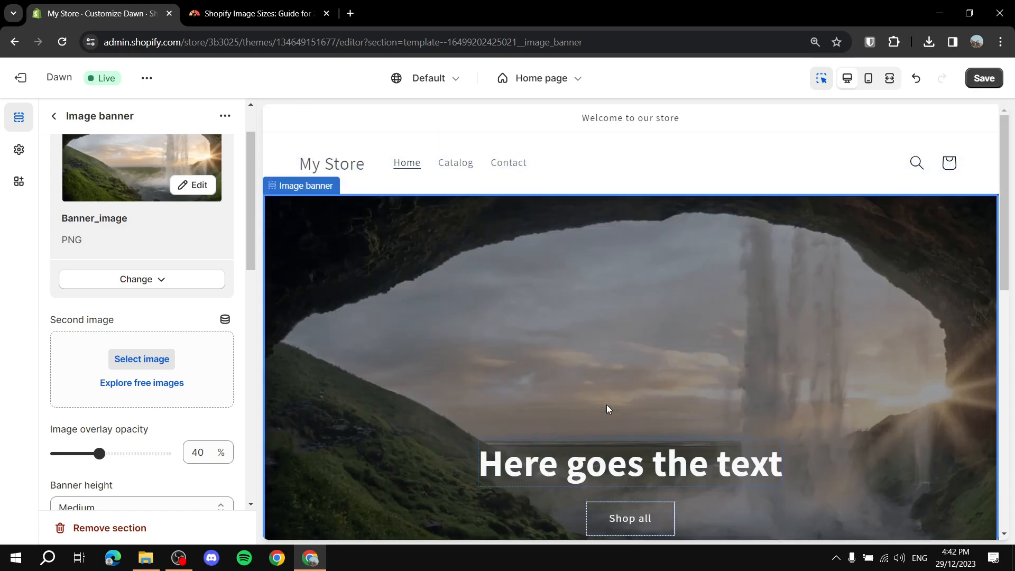